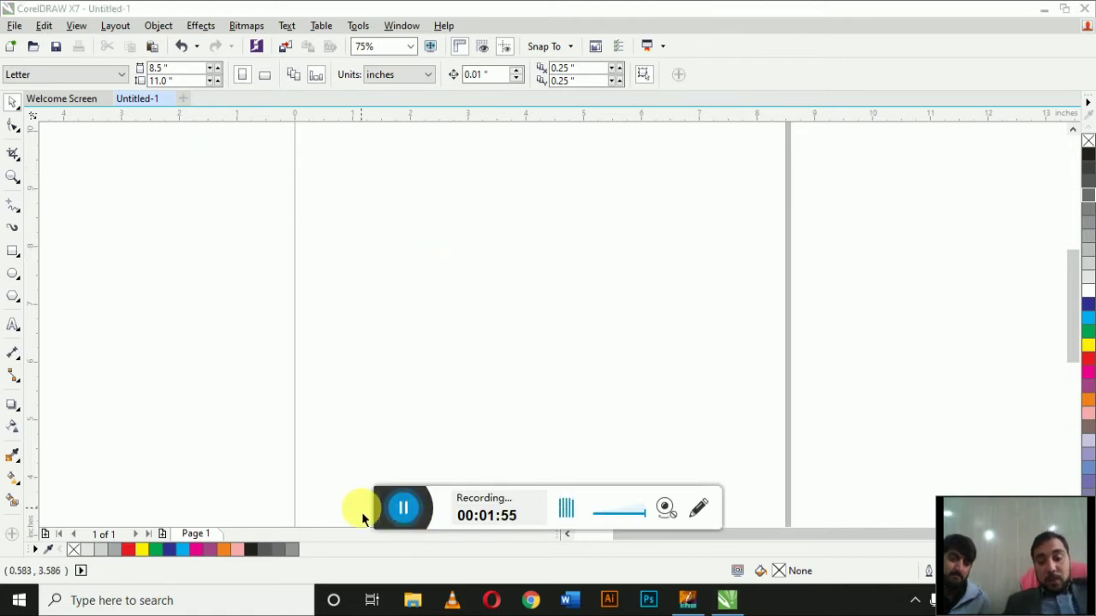
left_click(11, 177)
left_click(13, 153)
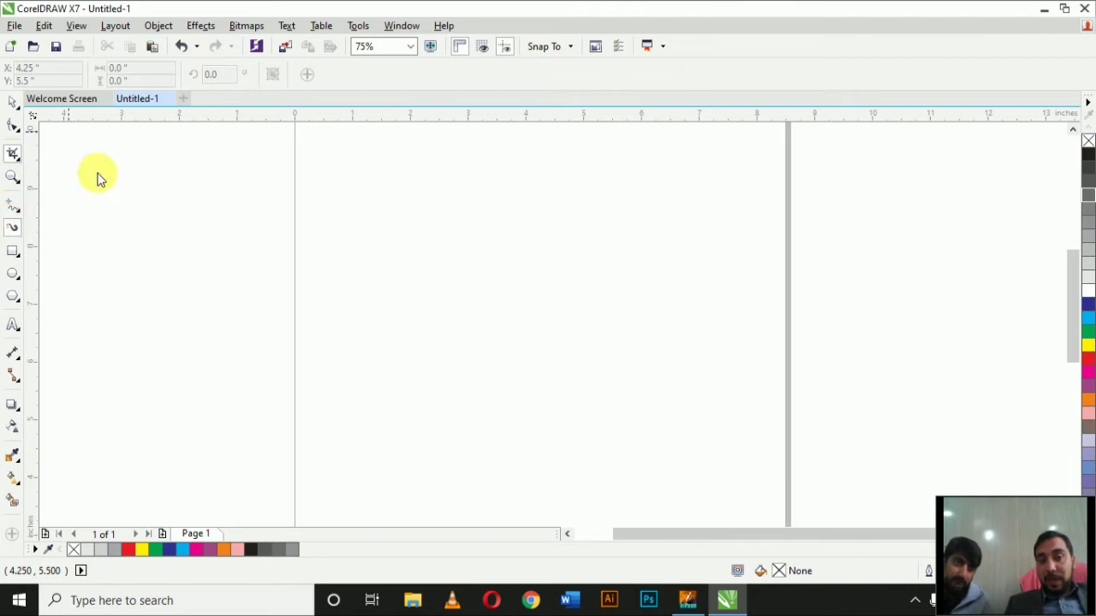
left_click(12, 228)
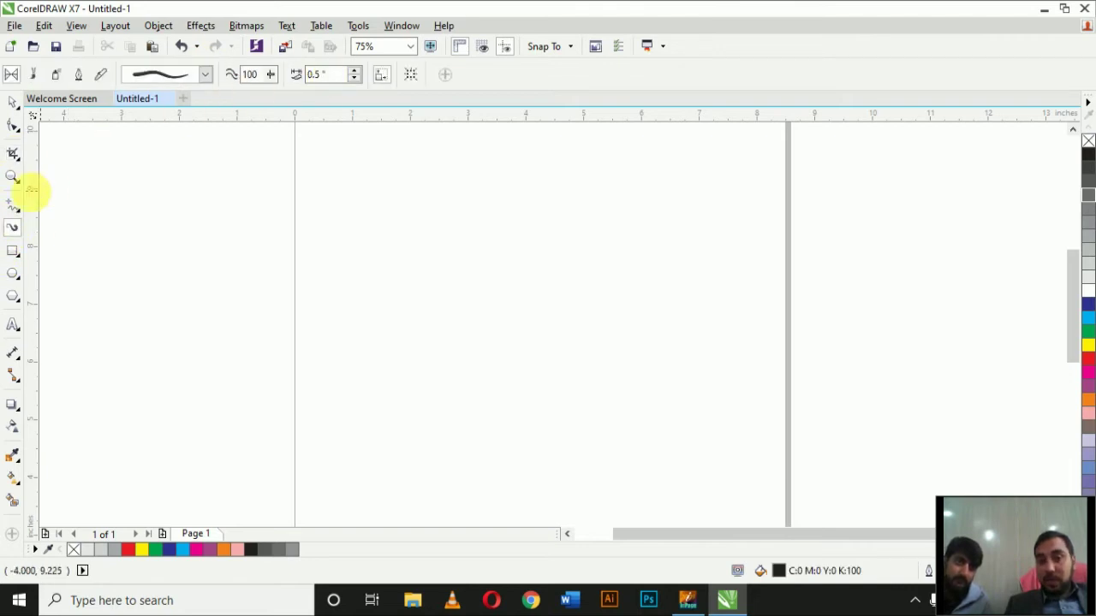
left_click(13, 102)
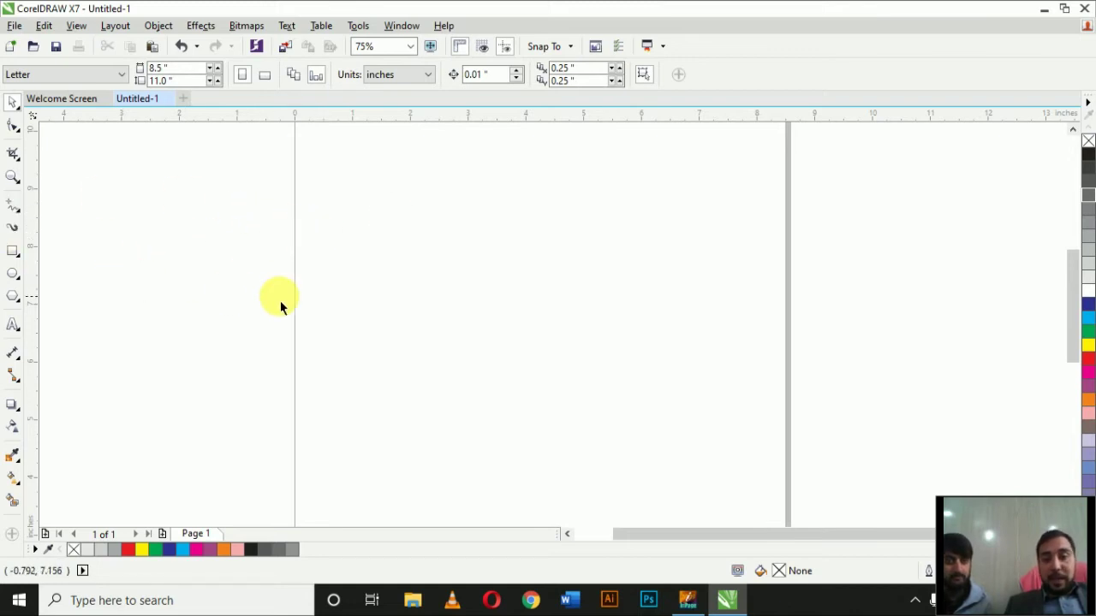
Add a new page after Page 1, and undo the addition.
scroll(298, 297, "down", 1)
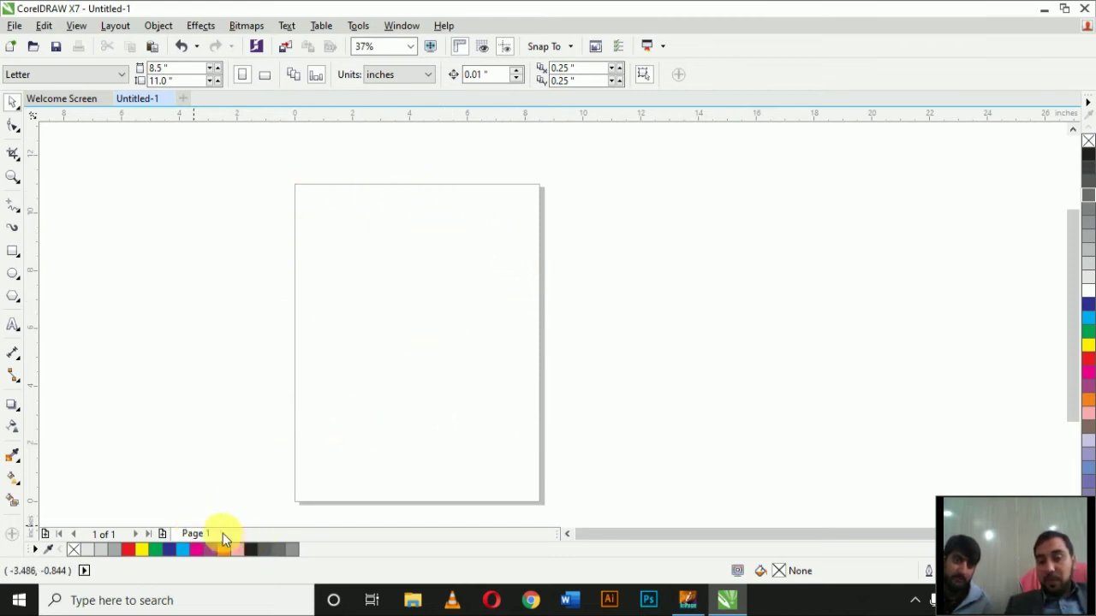
left_click(163, 535)
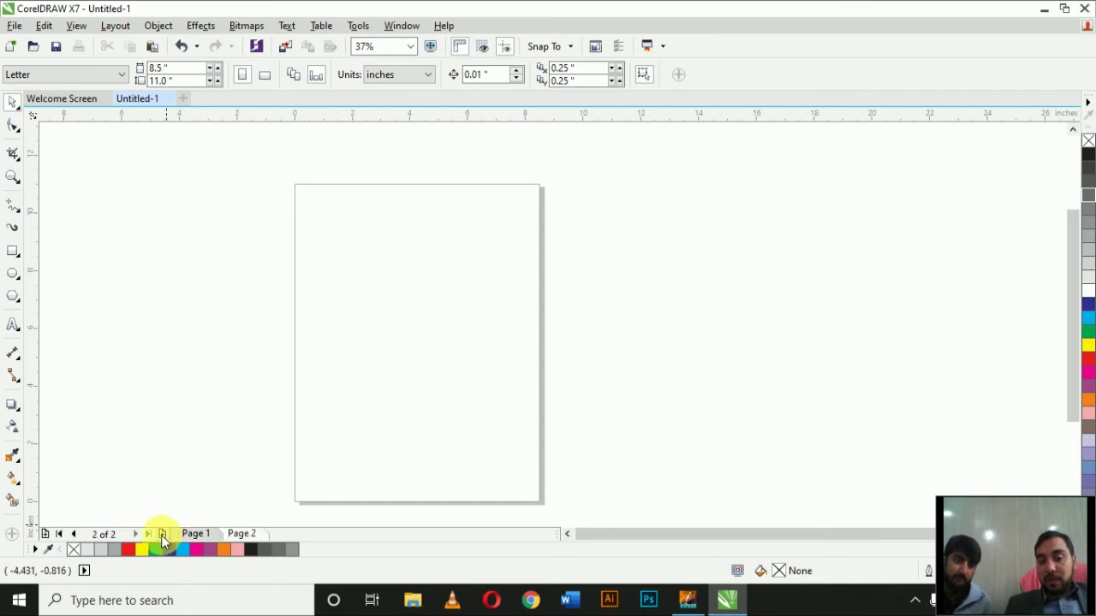
key("ctrl+z")
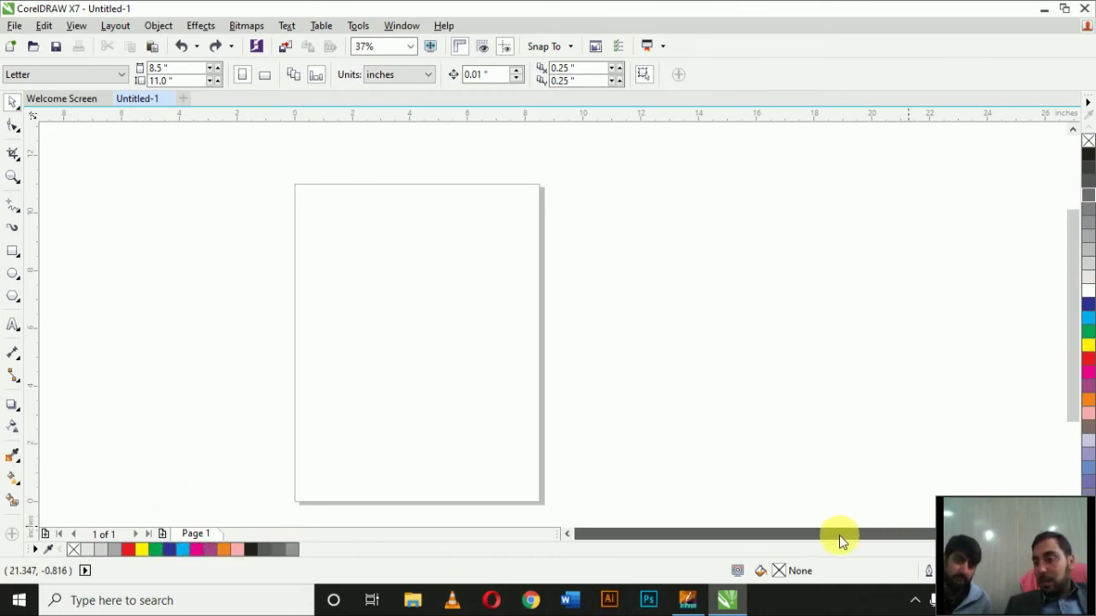
left_click(566, 536)
left_click(566, 536)
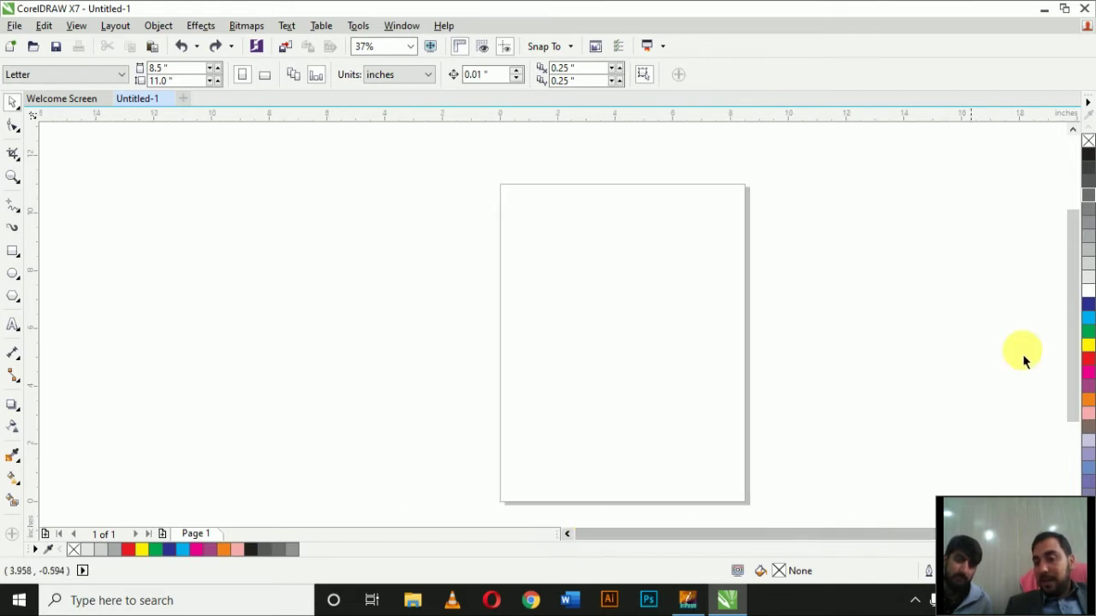
left_click_drag(1076, 269, 1076, 194)
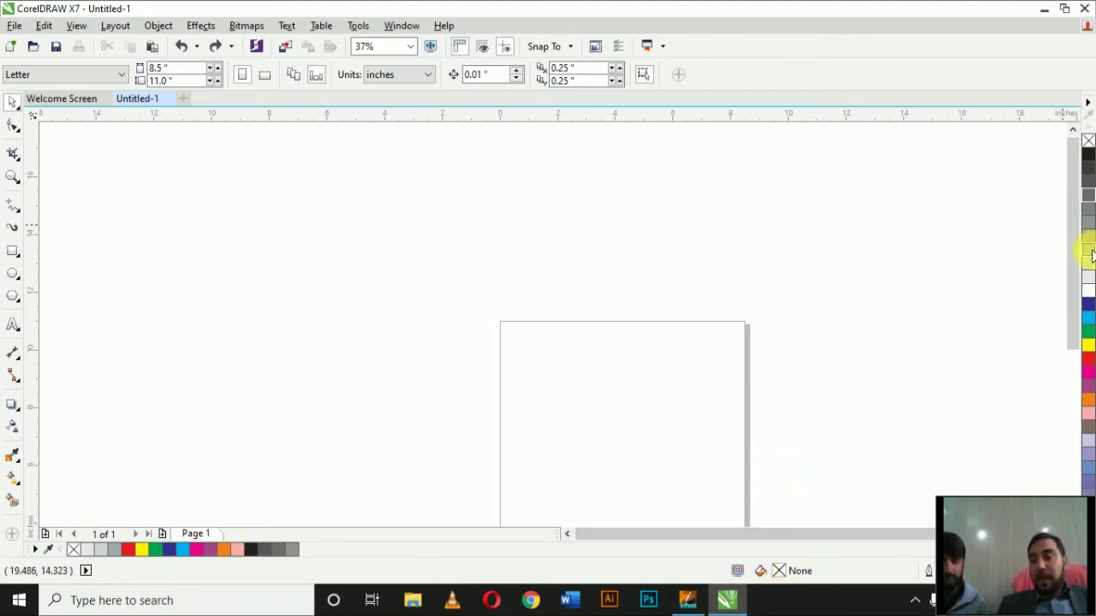
left_click_drag(1069, 277, 1068, 291)
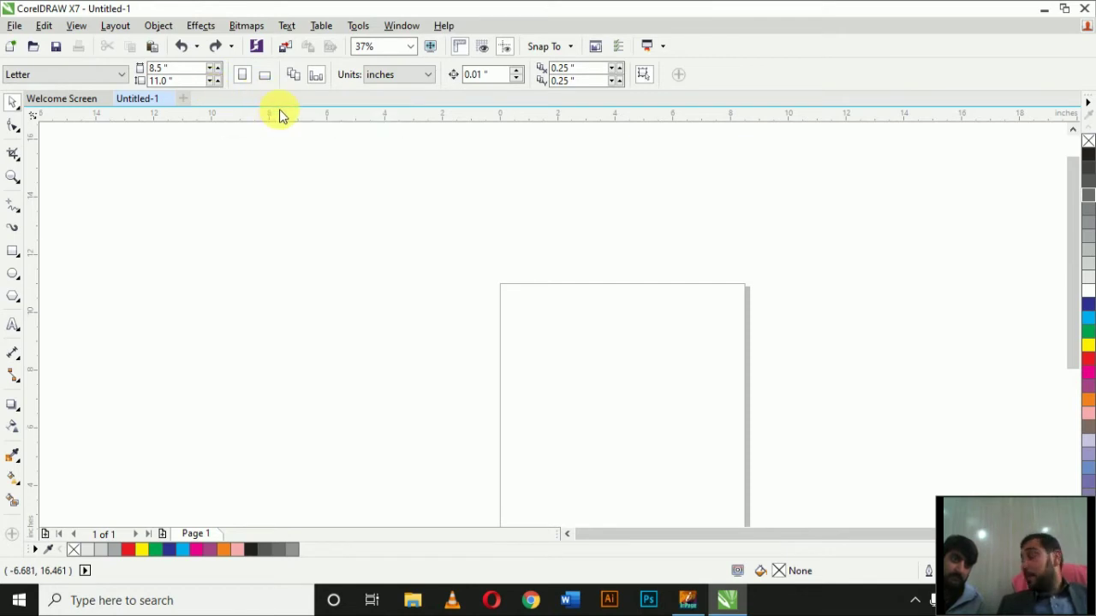
scroll(272, 137, "down", 1)
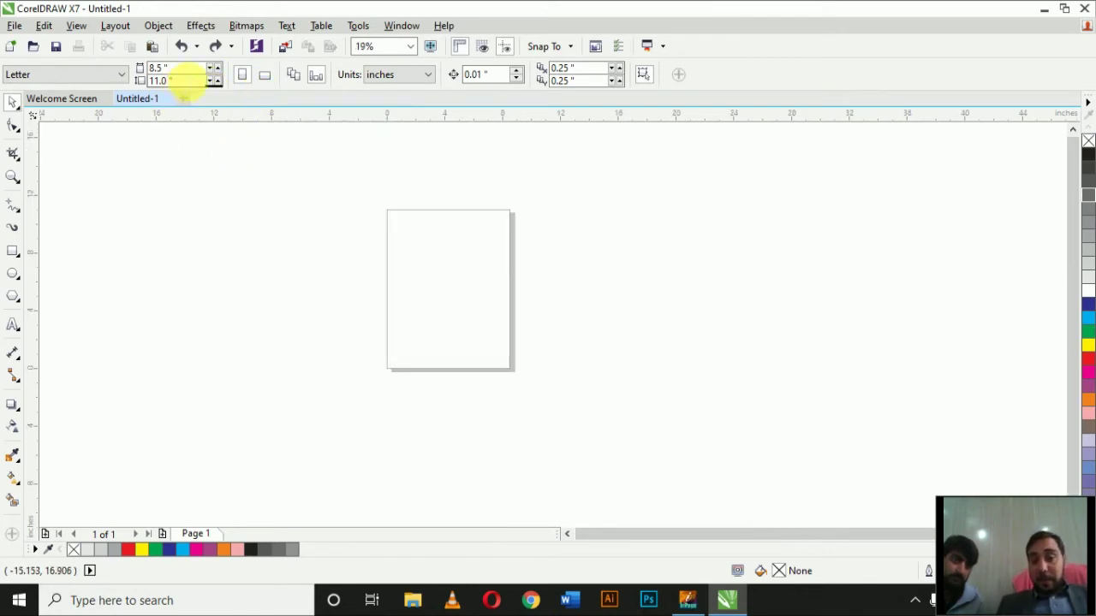
Examine the all-pages and current-page size options, the available drawing units and the Pick tool variants.
left_click(292, 76)
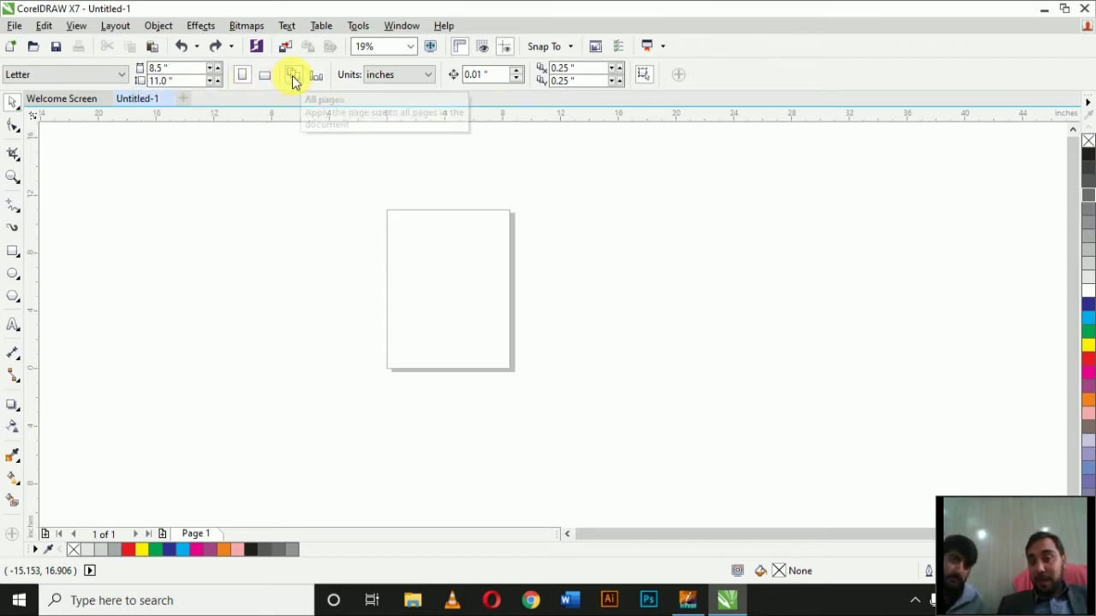
left_click(315, 77)
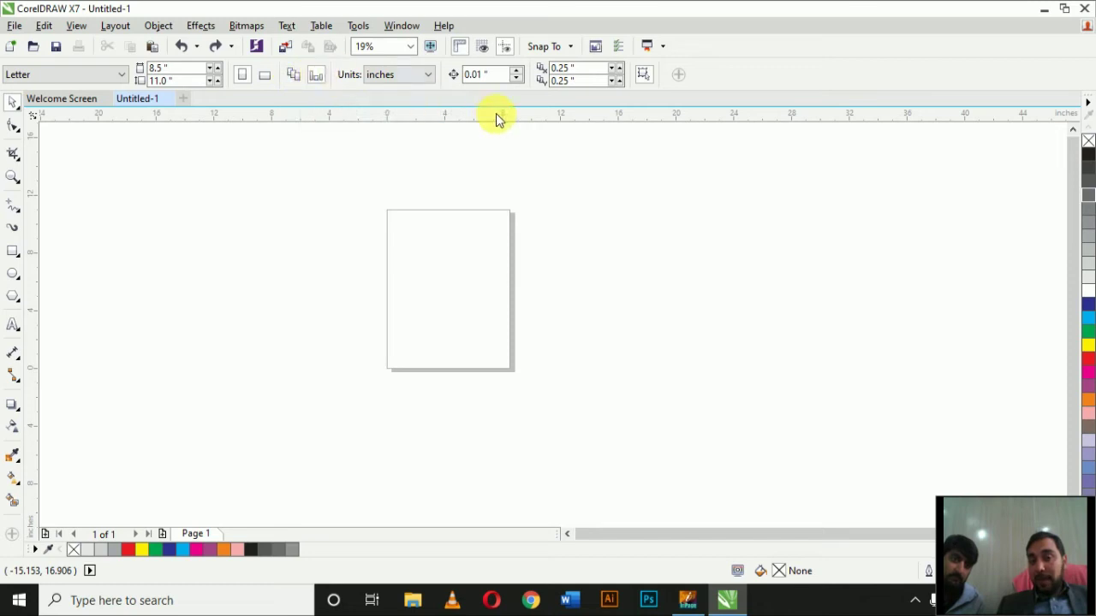
left_click(429, 77)
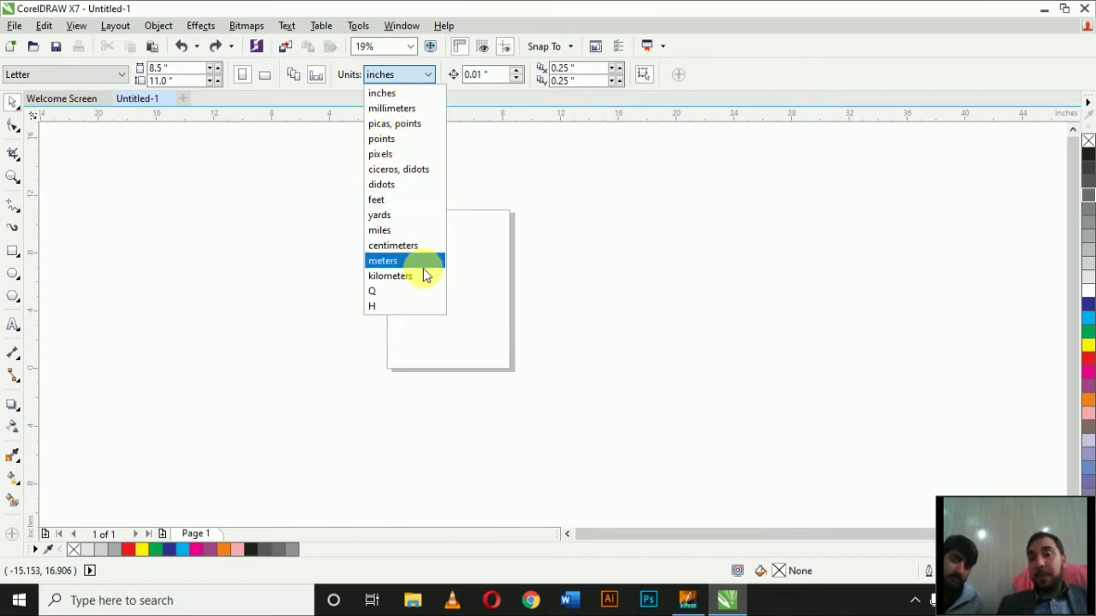
left_click(517, 146)
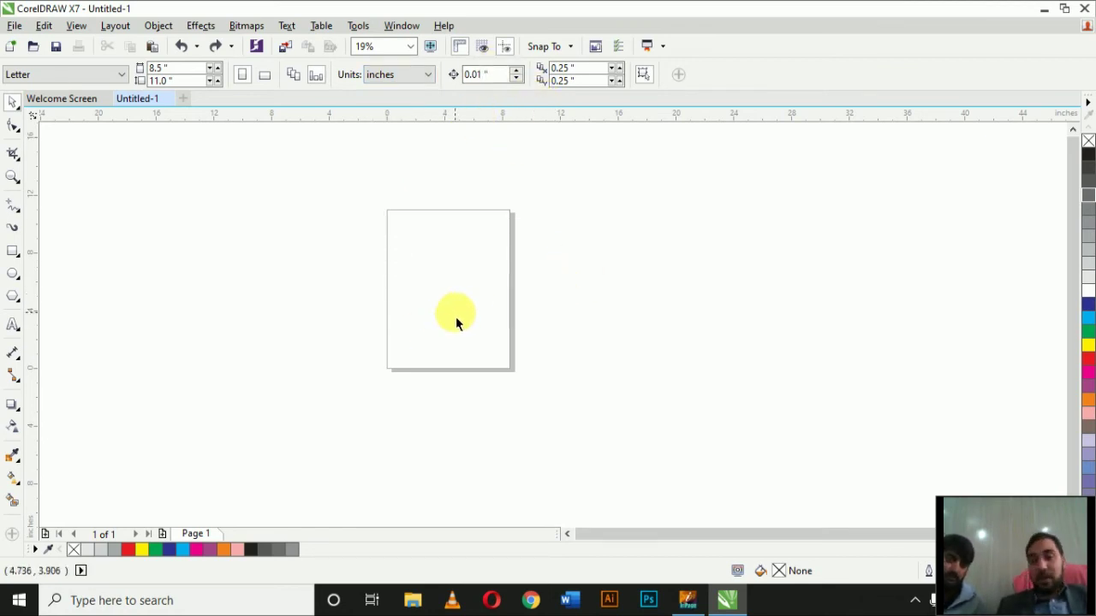
scroll(366, 217, "up", 2)
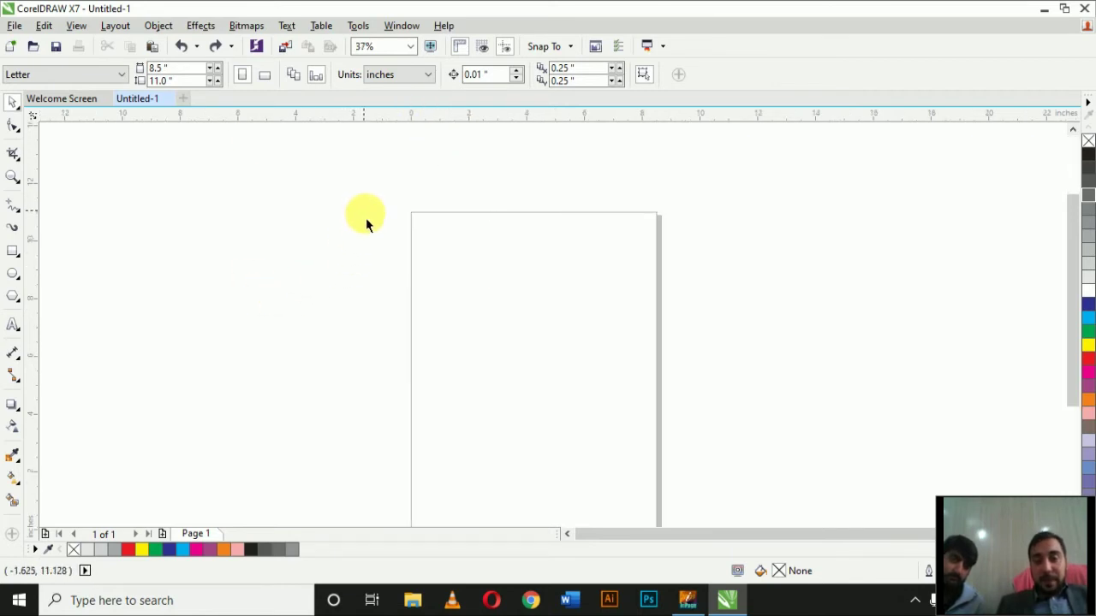
left_click(20, 104)
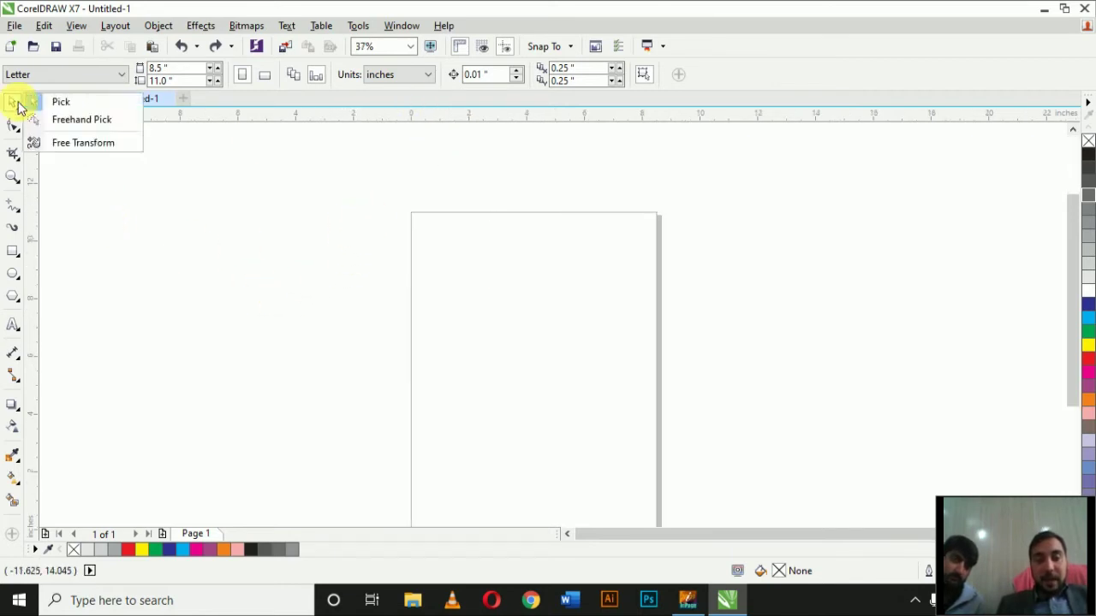
left_click(7, 110)
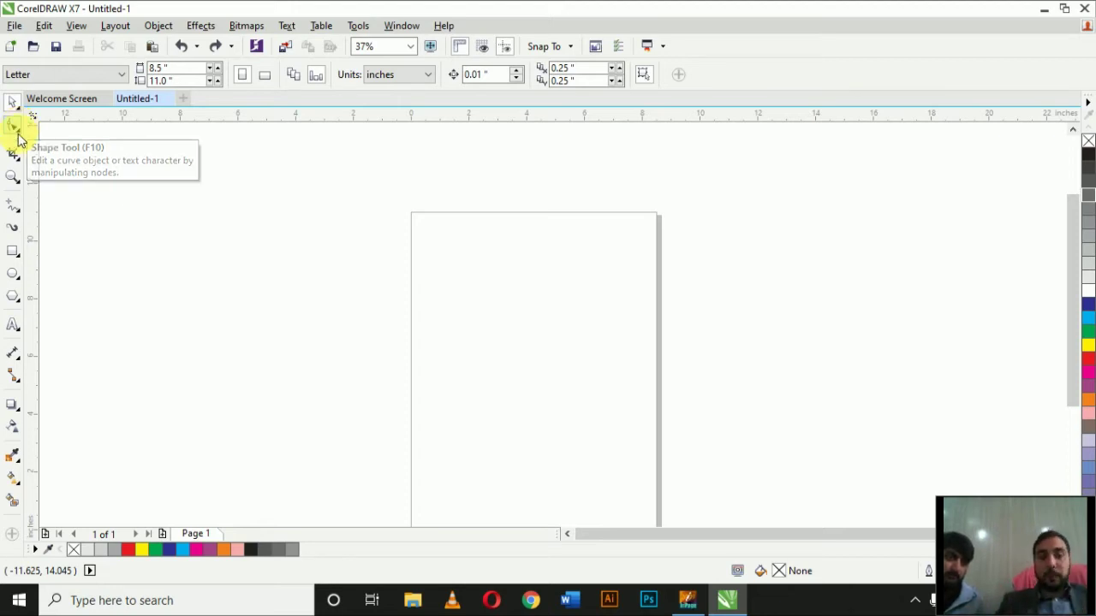
left_click(12, 101)
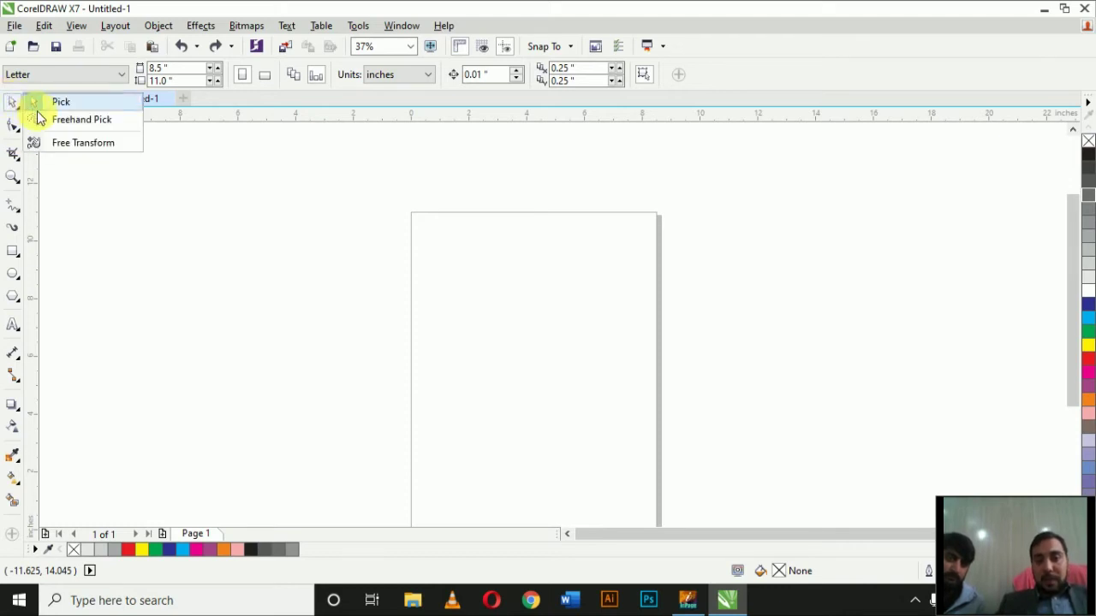
left_click(97, 103)
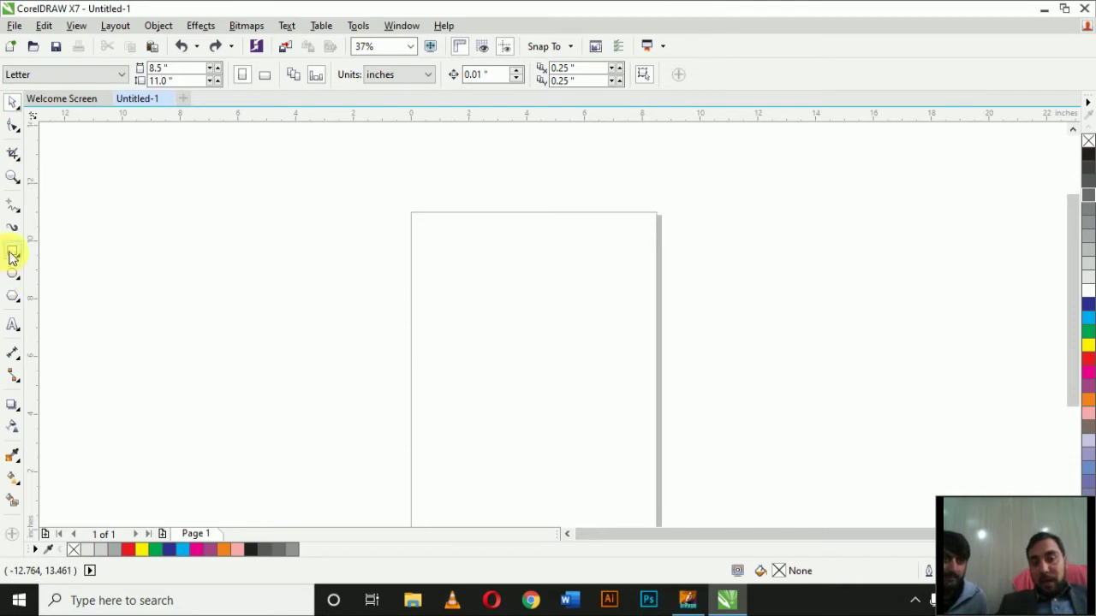
Draw a rectangle about 7.14 by 2.03 inches on the upper part of the page and select it with a marquee.
left_click(12, 255)
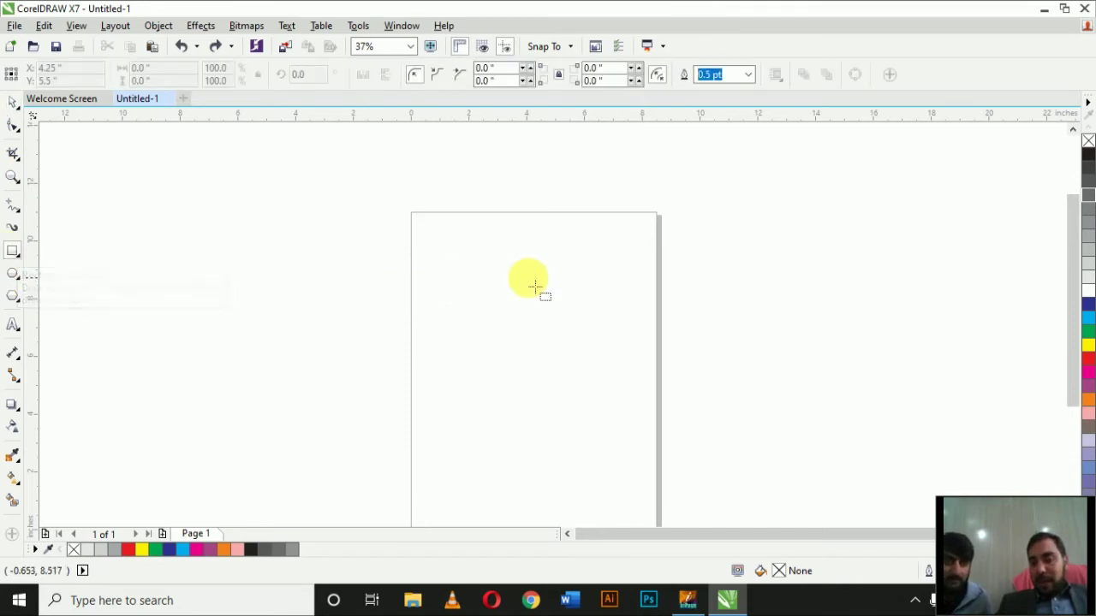
left_click_drag(441, 256, 647, 316)
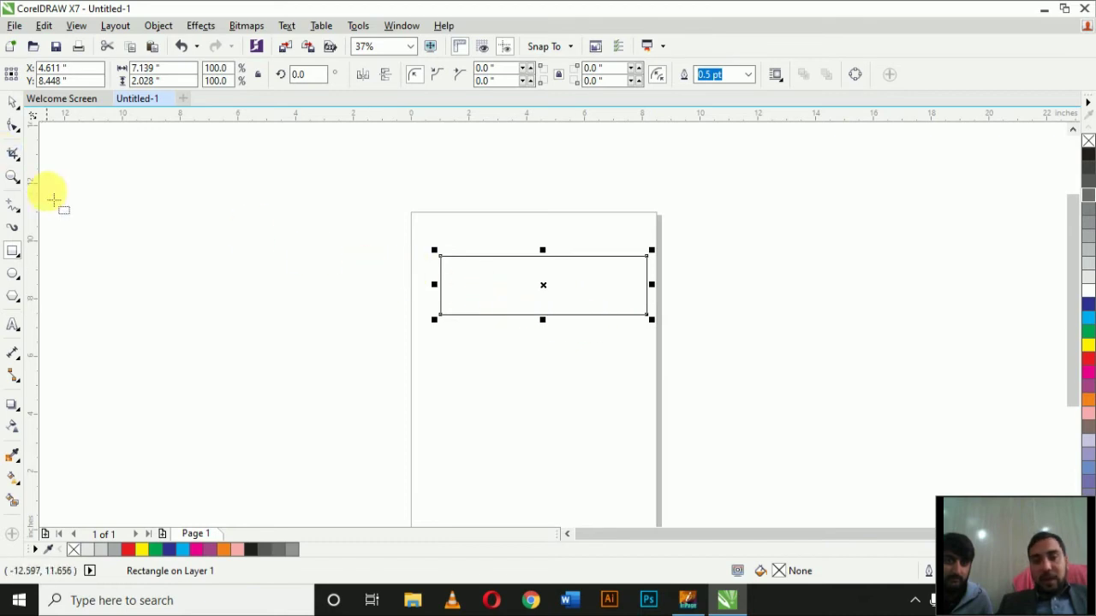
left_click(12, 102)
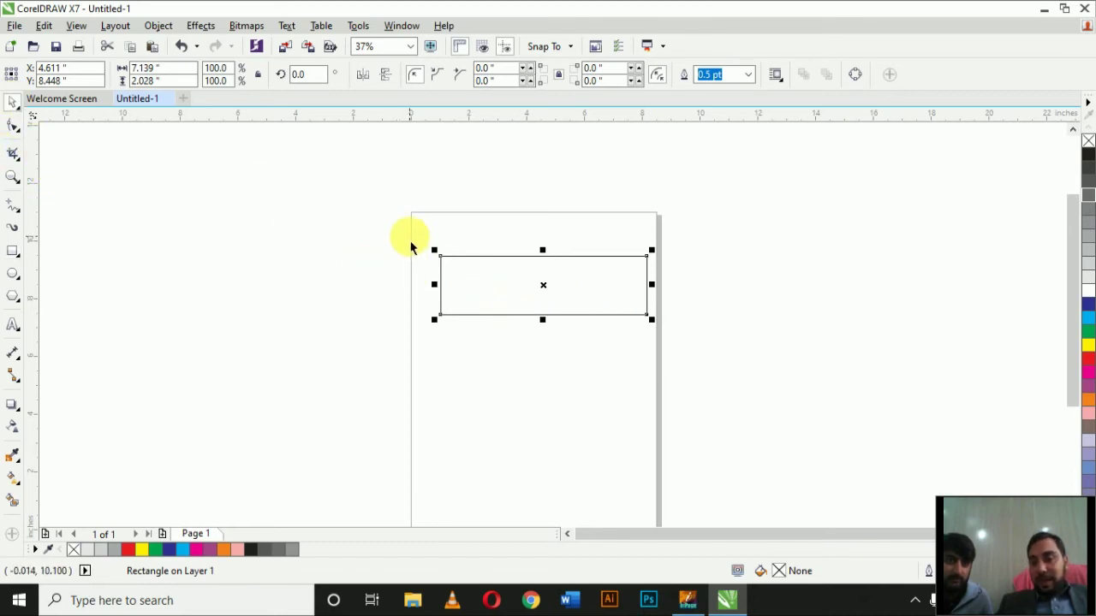
left_click_drag(392, 201, 752, 441)
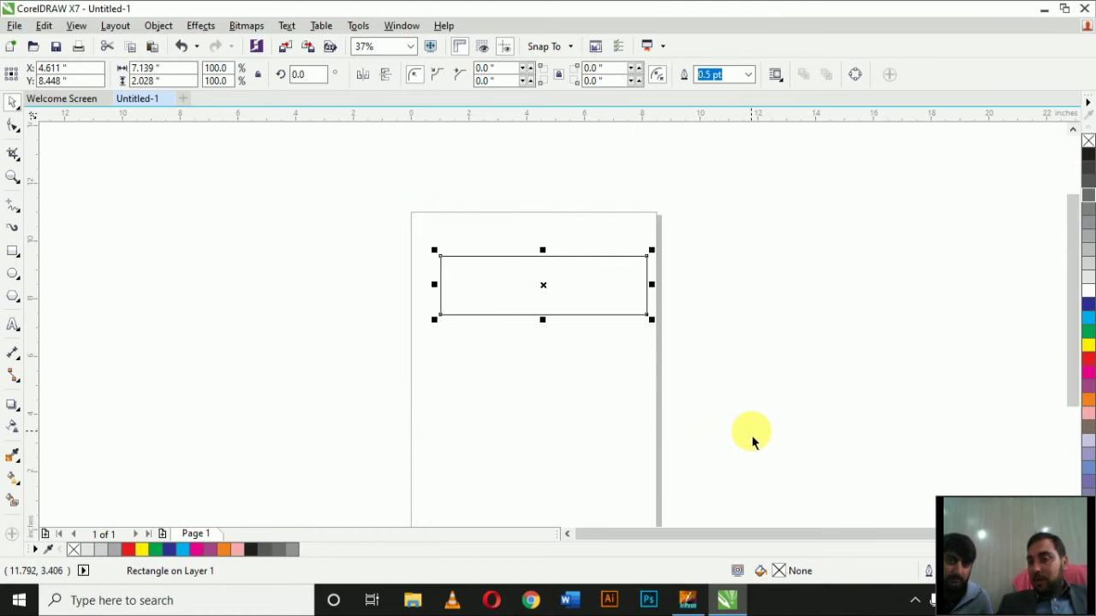
left_click_drag(377, 202, 746, 455)
Place a copy of the rectangle to the left of the page and delete the original.
left_click(499, 281)
left_click_drag(498, 280, 197, 305)
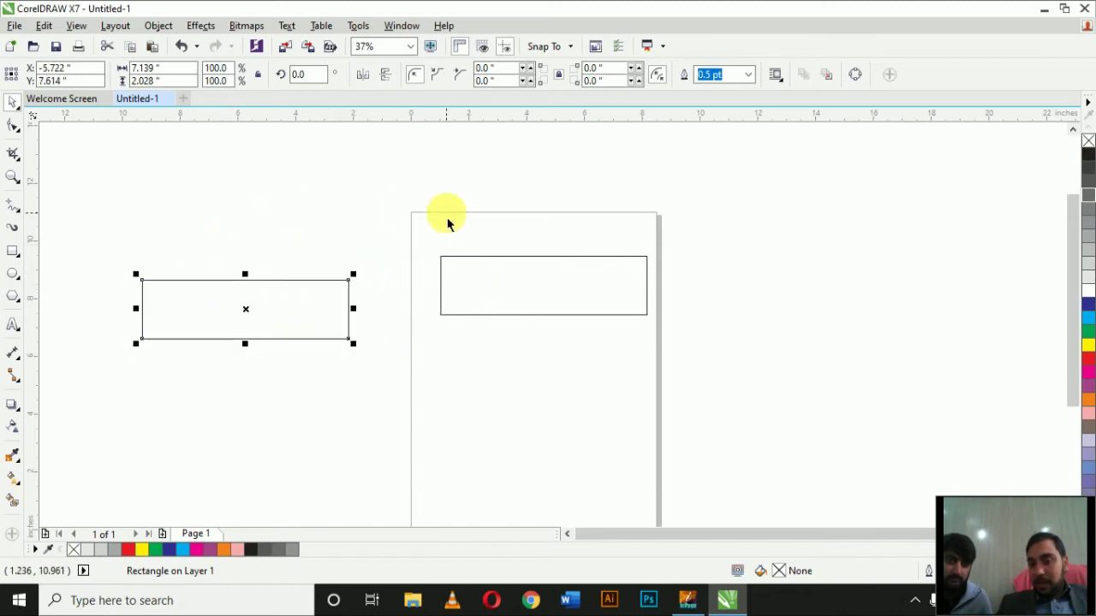
left_click_drag(284, 163, 838, 496)
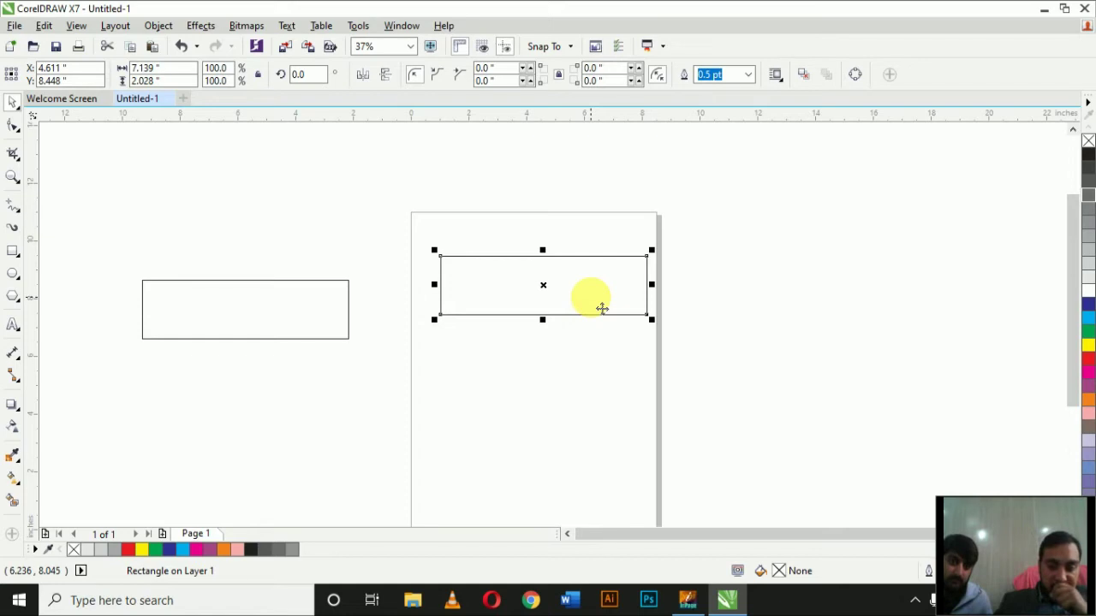
key("Delete")
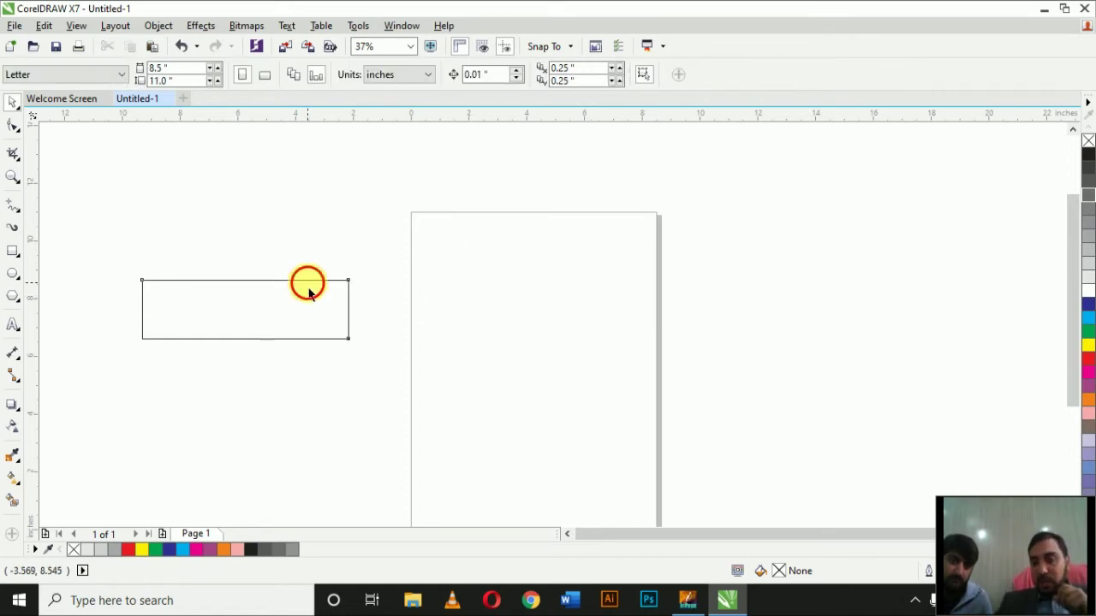
Move the remaining rectangle onto the page and scale it about its centre to about 6.75 by 1.92 inches.
left_click(309, 292)
left_click_drag(308, 311, 579, 311)
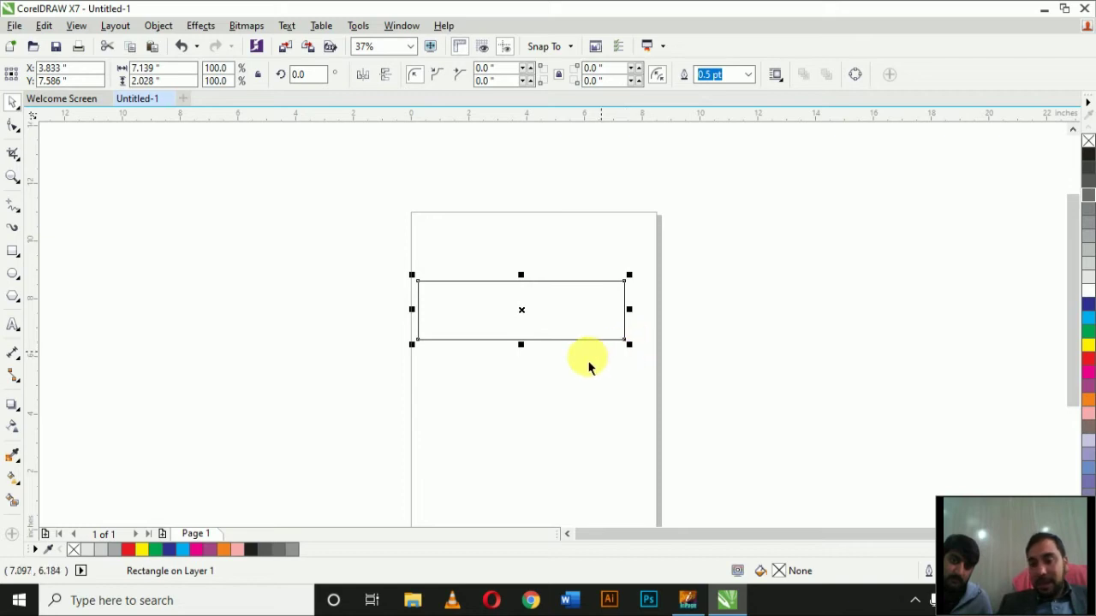
left_click_drag(412, 343, 342, 371)
key("Escape")
left_click_drag(426, 360, 296, 350)
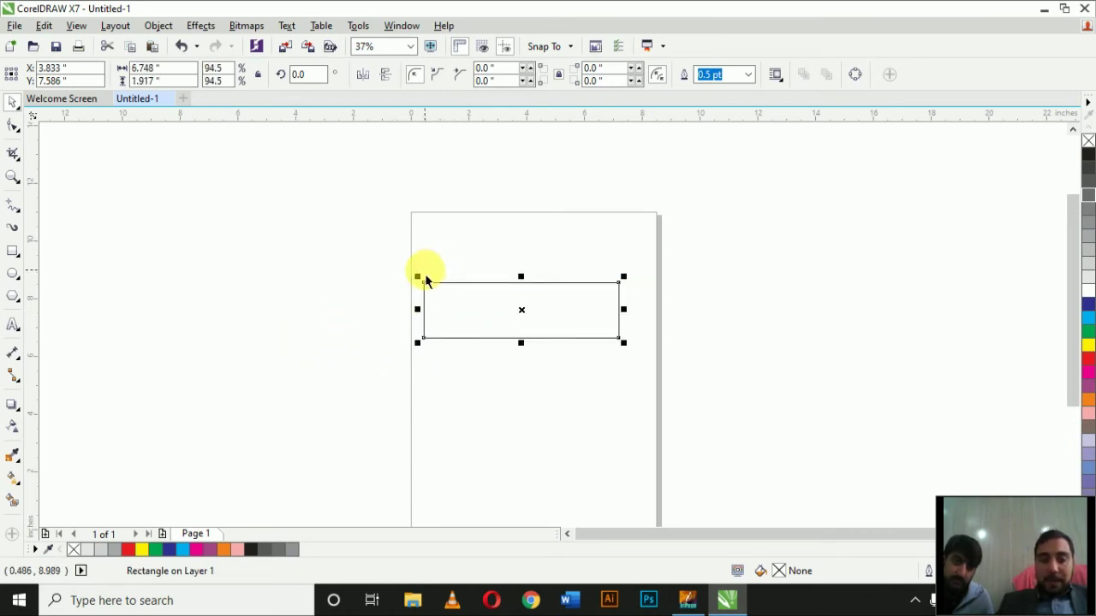
Enlarge the rectangle from its upper-right corner to about 11.8 inches wide and resize its height about the centre to about 1.76 inches.
left_click(624, 309)
left_click(612, 304)
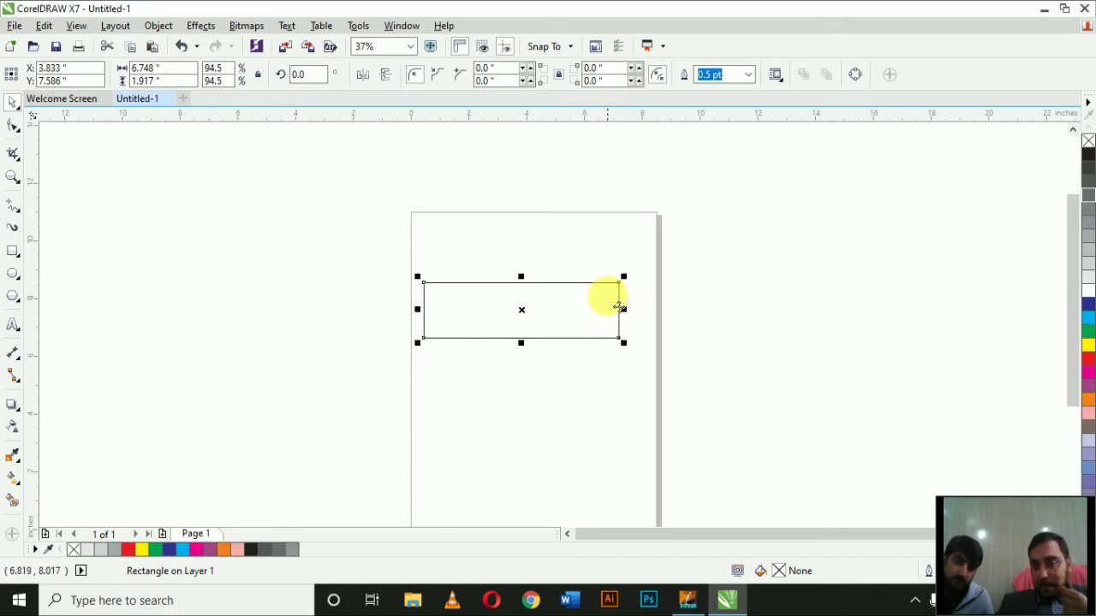
left_click_drag(620, 282, 751, 197)
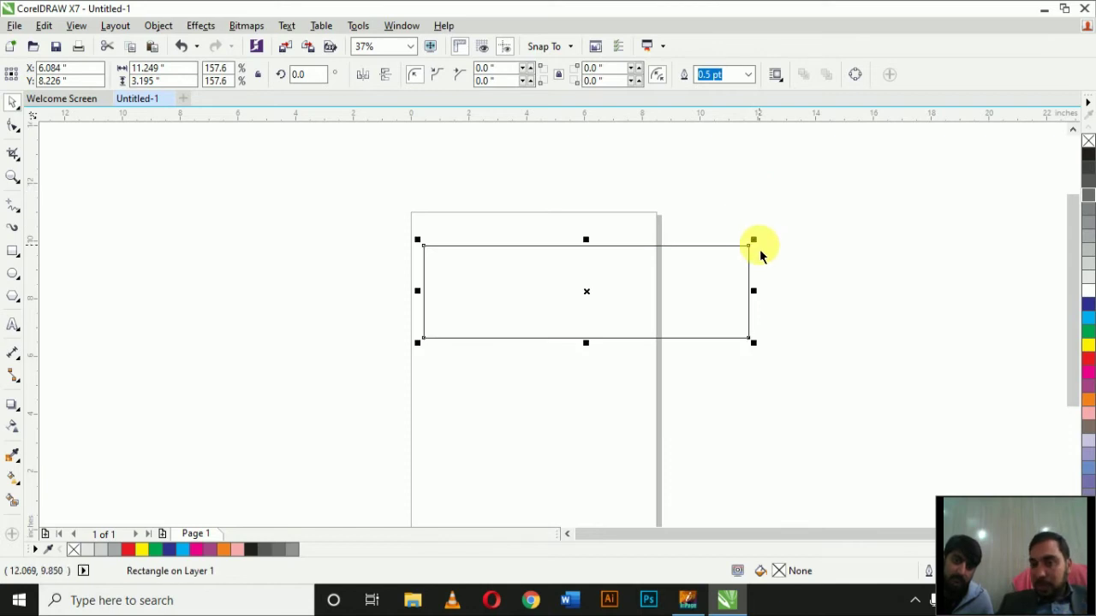
left_click_drag(755, 239, 773, 221)
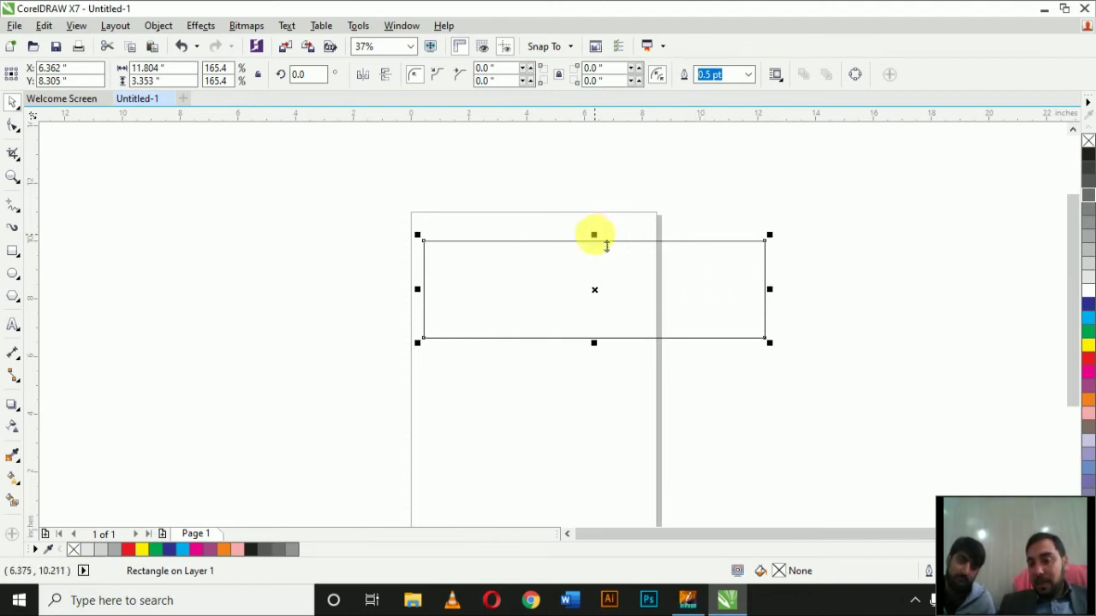
left_click_drag(606, 246, 617, 196)
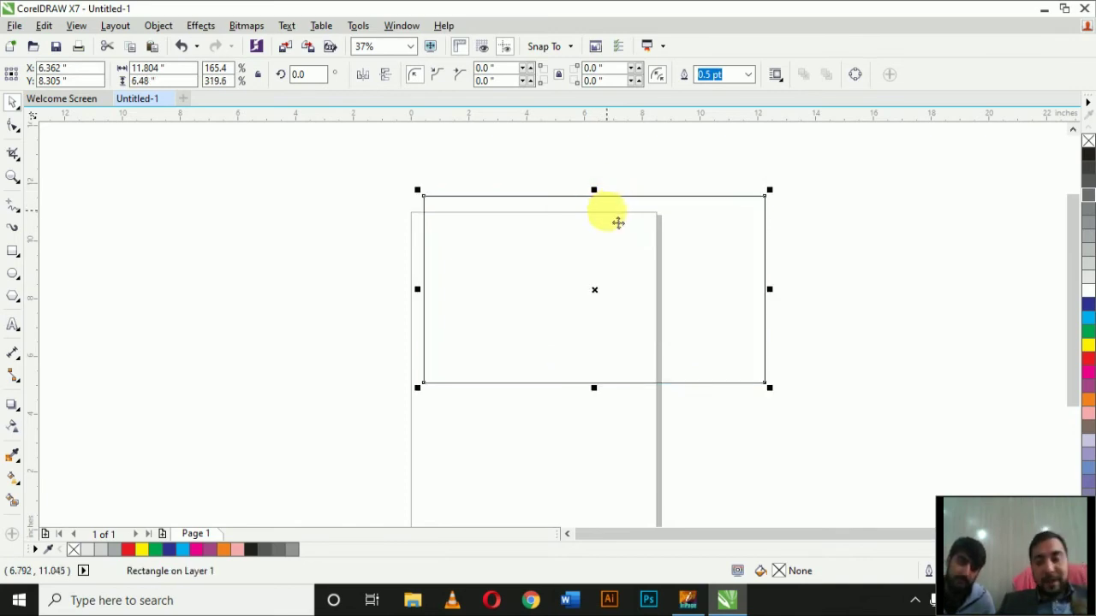
left_click_drag(607, 203, 609, 264)
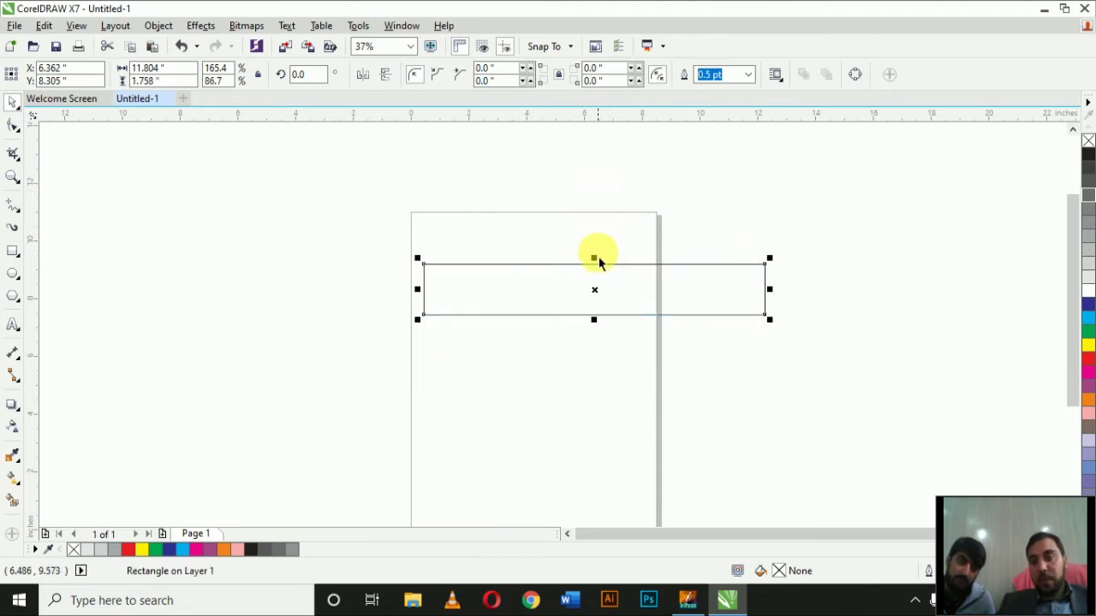
Rotate the rectangle clockwise about its centre to an angle of about 334.7 degrees.
left_click(678, 296)
left_click(675, 294)
left_click(669, 294)
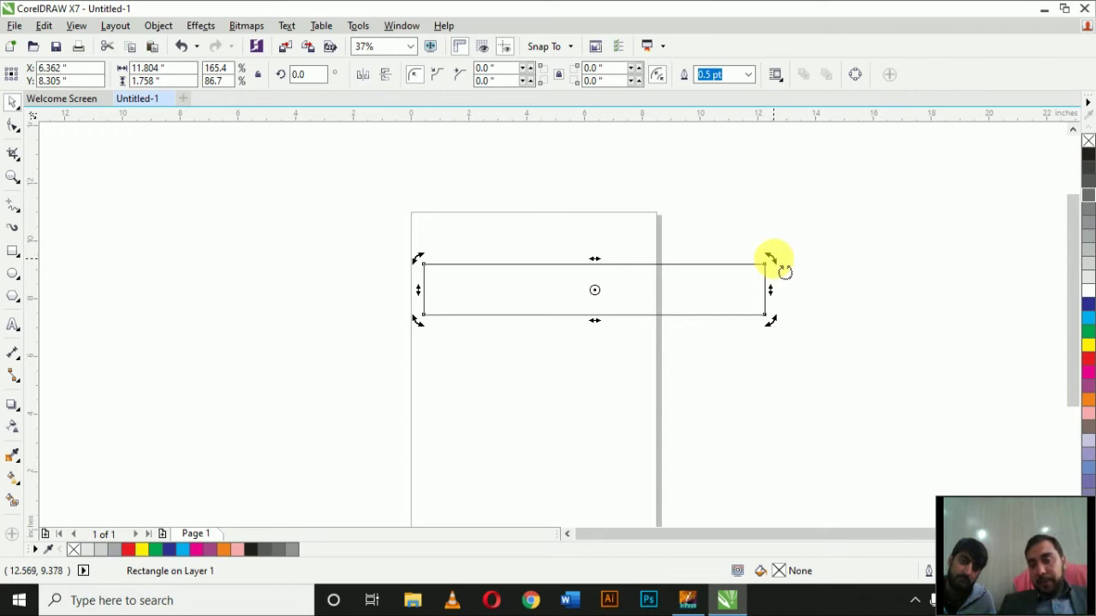
left_click_drag(785, 272, 776, 348)
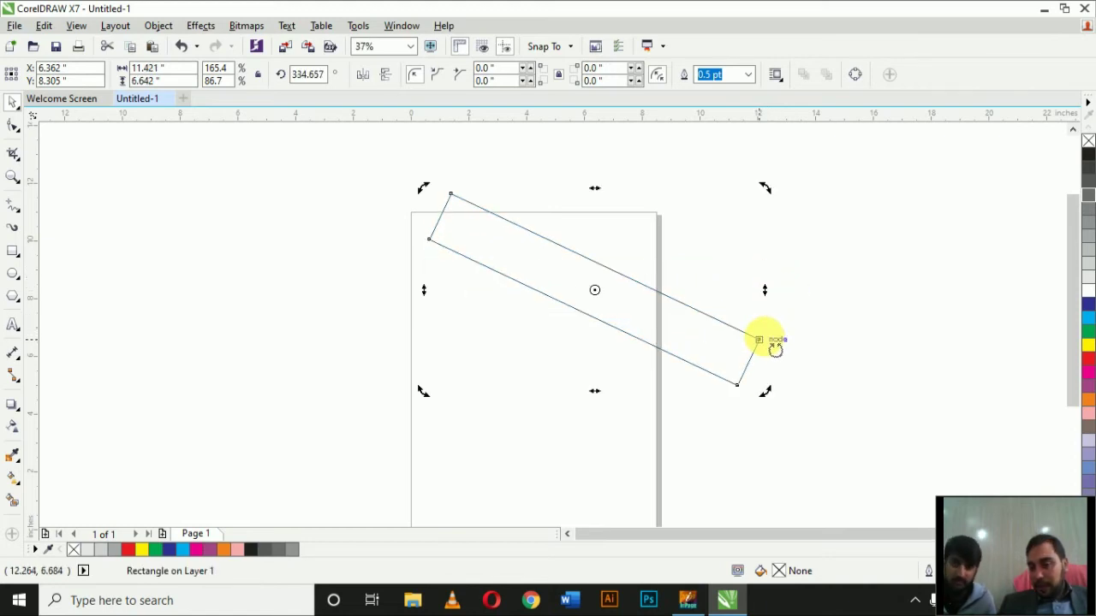
Undo the rectangle's clockwise rotation, and undo a trial rotation of about 1.5 degrees made from its upper-left corner.
key("ctrl+z")
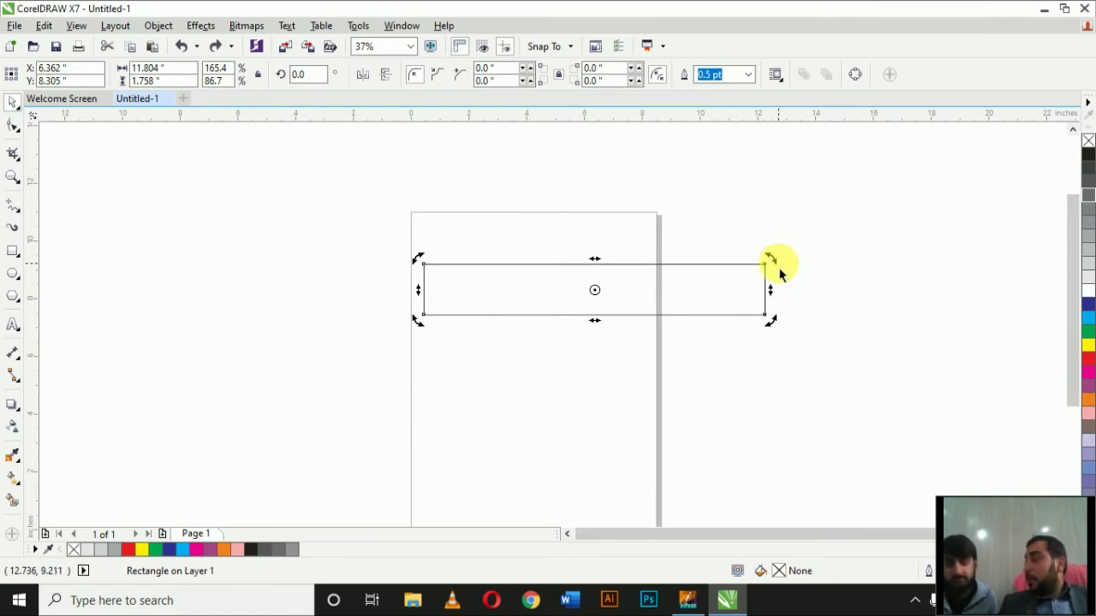
mouse_move(417, 259)
left_mouse_down()
mouse_move(417, 325)
mouse_move(420, 260)
mouse_move(428, 269)
left_mouse_up()
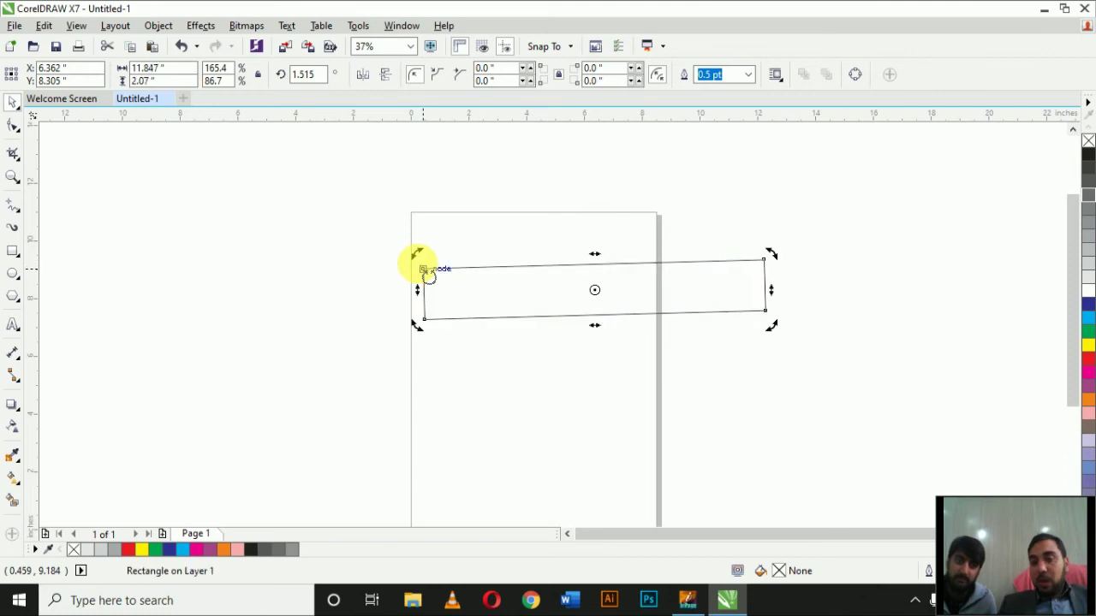
key("ctrl+z")
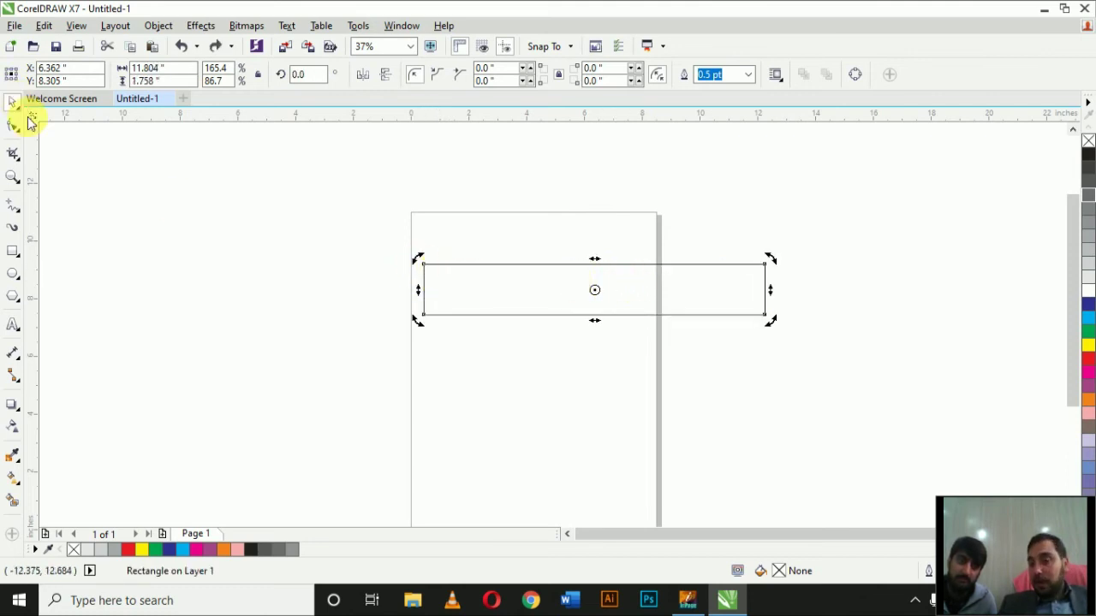
Place a copy of the rectangle above and to the left of the page, and delete that copy.
left_click(378, 235)
left_click(580, 302)
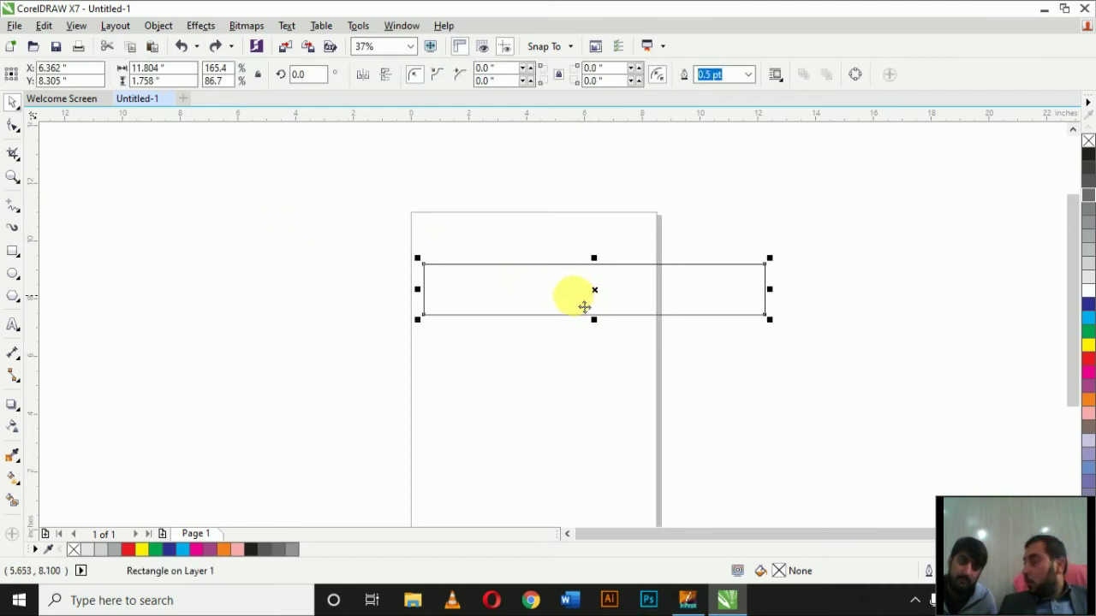
left_click(561, 297)
left_click_drag(562, 297, 239, 194)
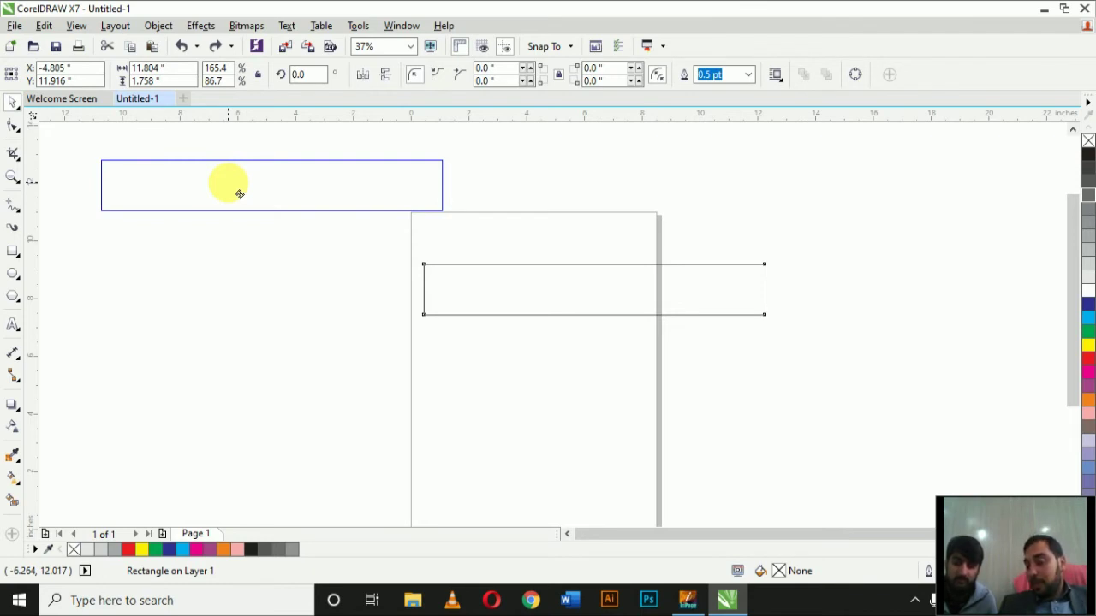
left_click_drag(240, 194, 237, 191)
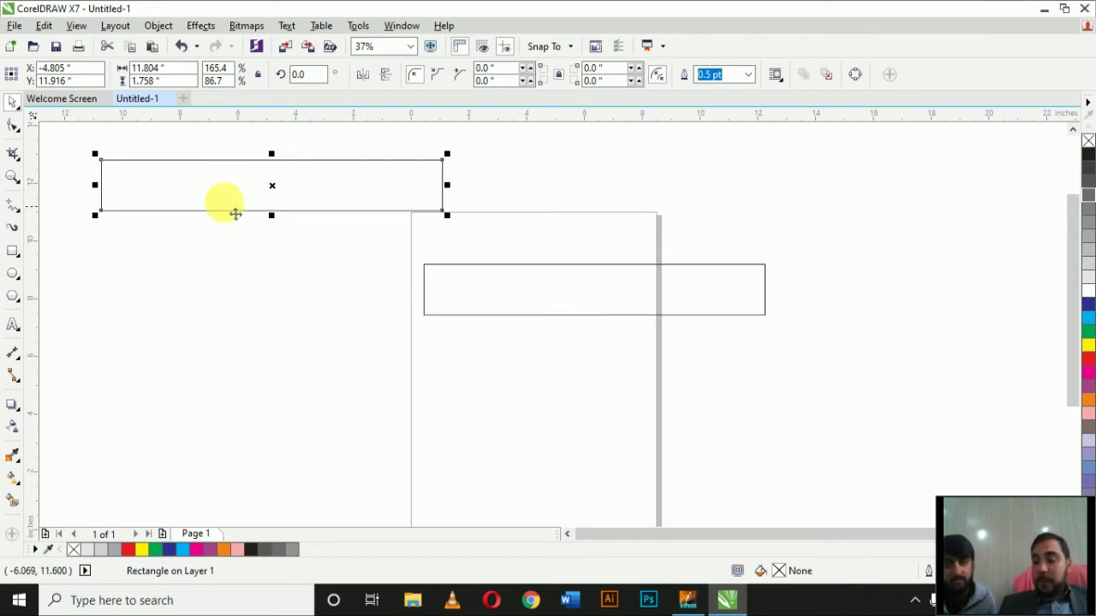
key("Delete")
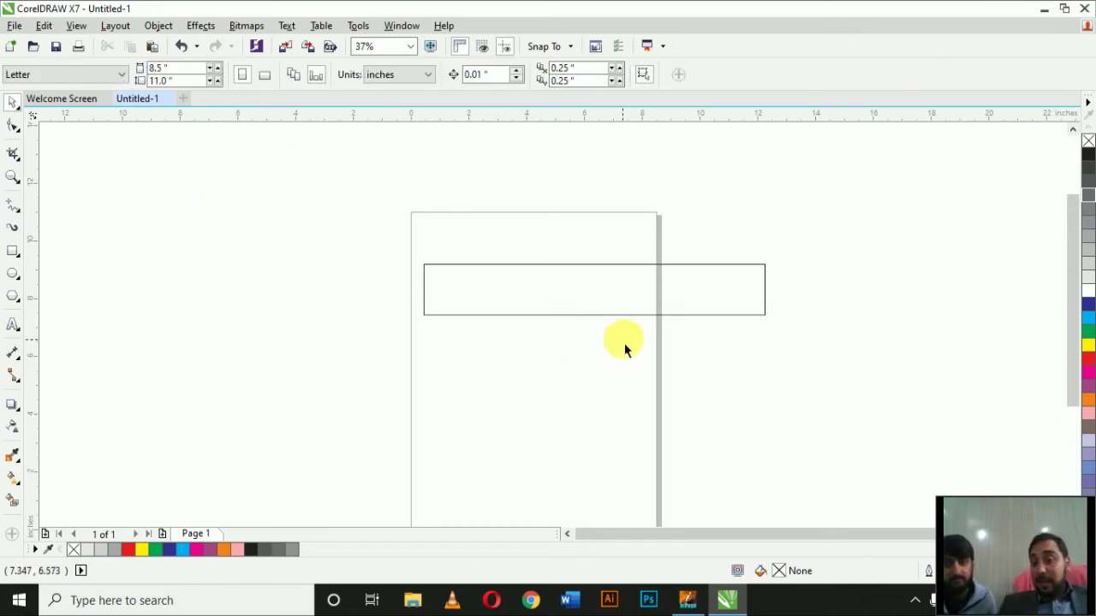
Rotate a copy of the rectangle clockwise about its centre to an angle of about 347.7 degrees, keeping the original.
left_click(628, 316)
left_click(667, 295)
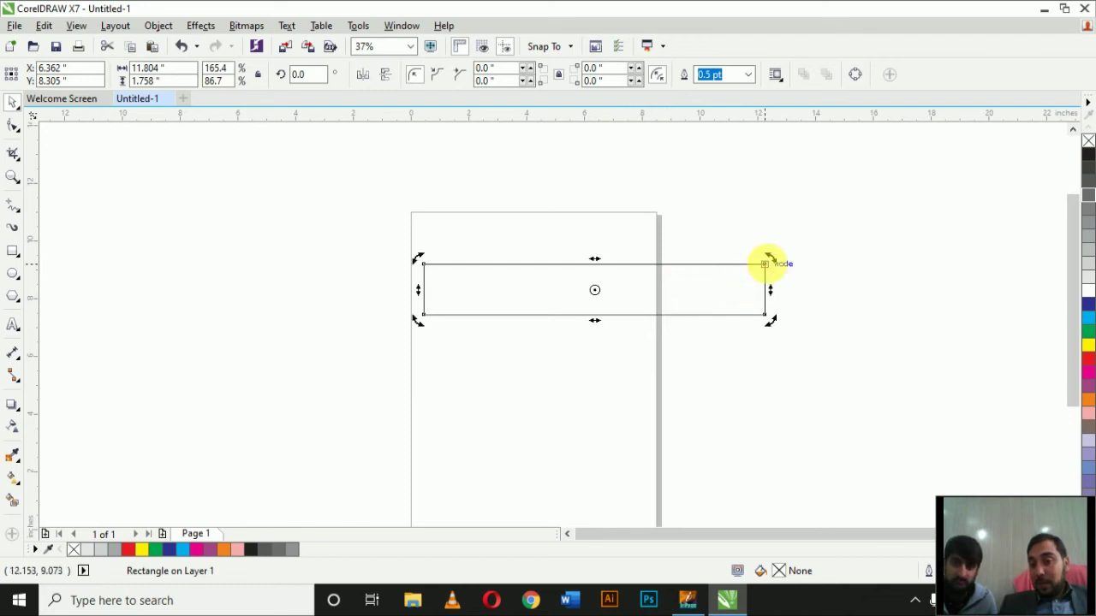
left_click_drag(785, 272, 790, 308)
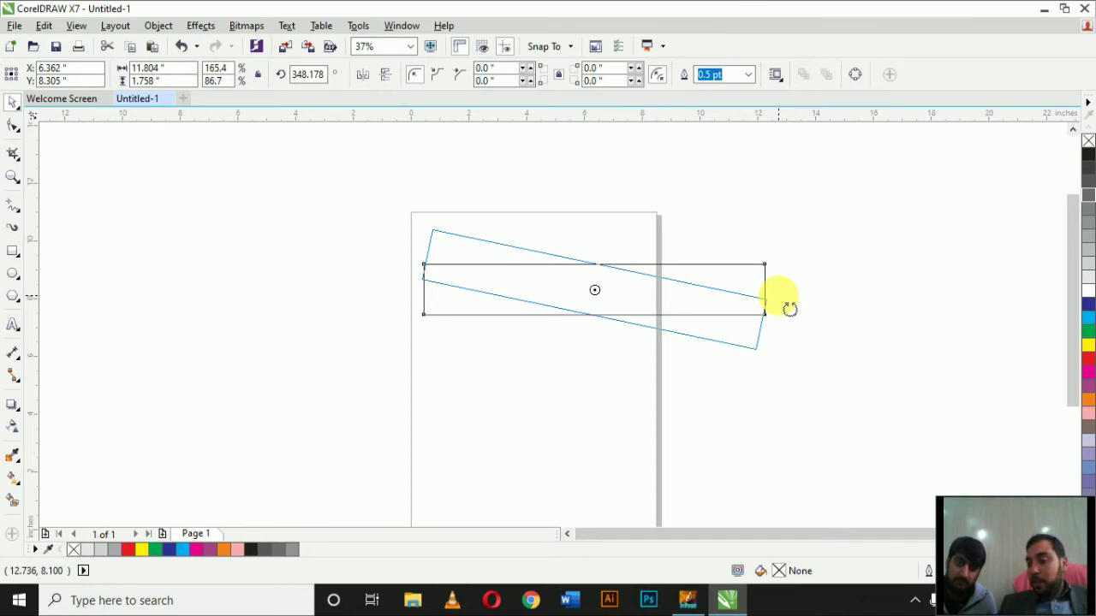
left_click_drag(789, 310, 778, 304)
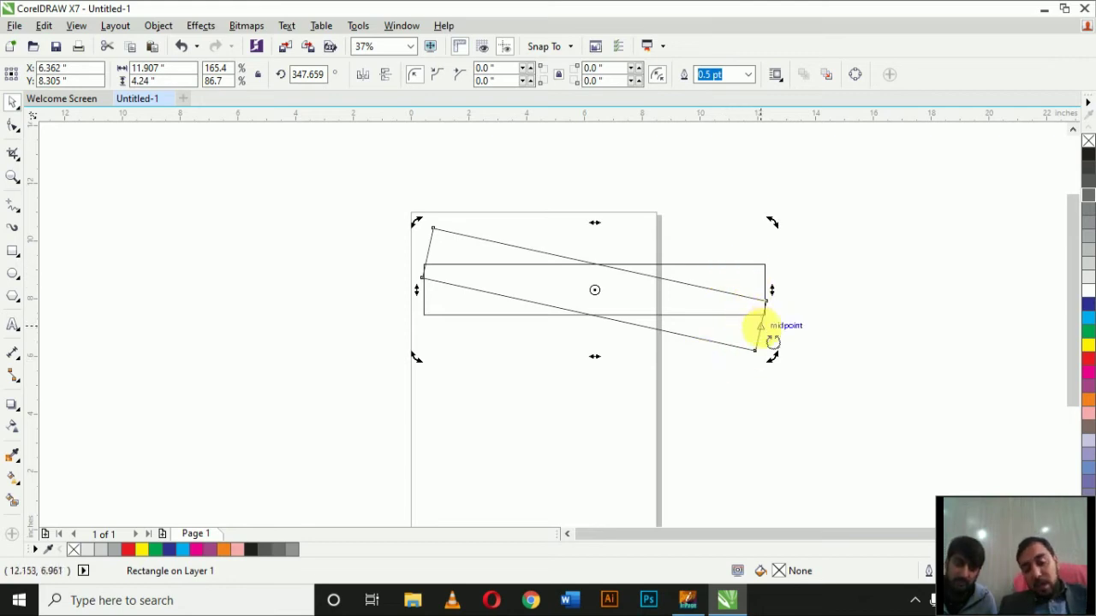
Repeat the rotated copy about the common centre until the rectangles form a dense full circle.
key("ctrl+r")
key("ctrl+r")
key("ctrl+r")
key("ctrl+r")
key("ctrl+r")
key("ctrl+r")
key("ctrl+r")
key("ctrl+r")
key("ctrl+r")
key("ctrl+r")
key("ctrl+r")
key("ctrl+r")
key("ctrl+r")
key("ctrl+r")
key("ctrl+r")
key("ctrl+r")
key("ctrl+r")
key("ctrl+r")
key("ctrl+r")
key("ctrl+r")
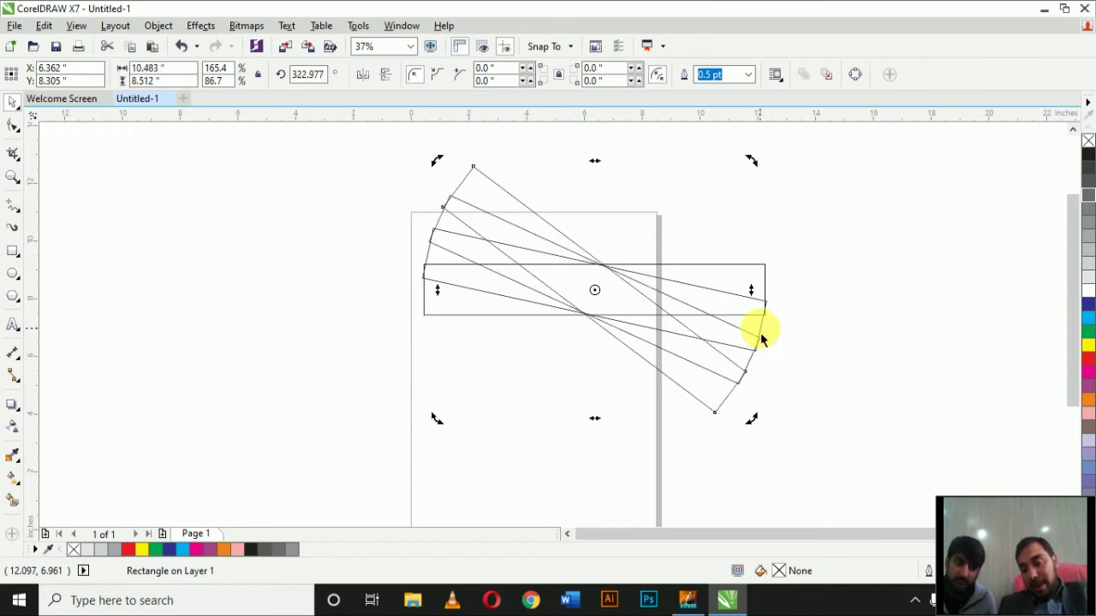
left_click(762, 339)
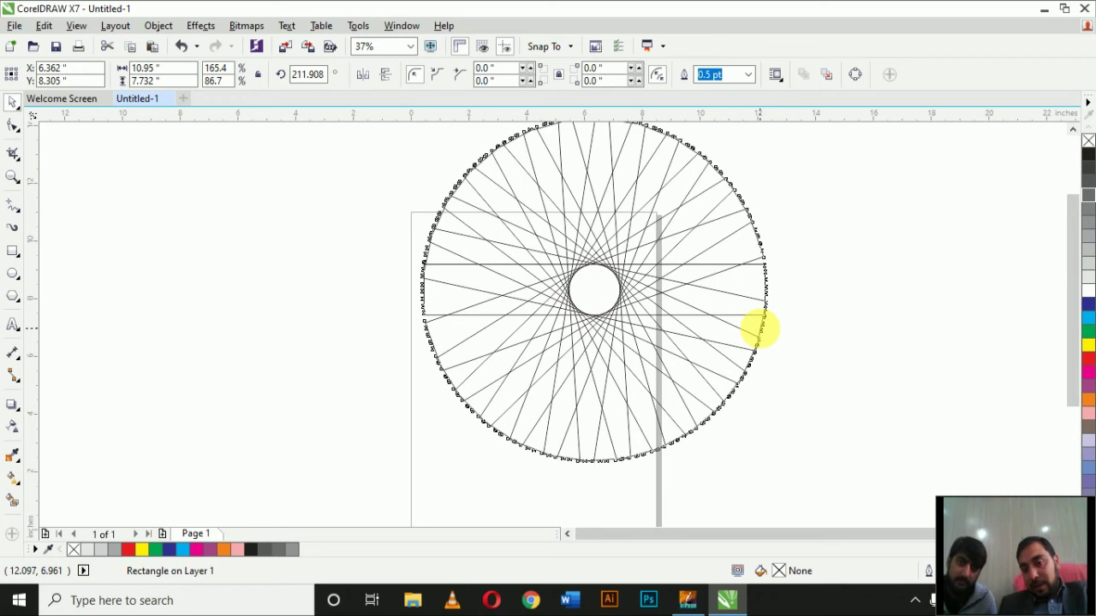
key("ctrl+r")
key("ctrl+r")
key("ctrl+r")
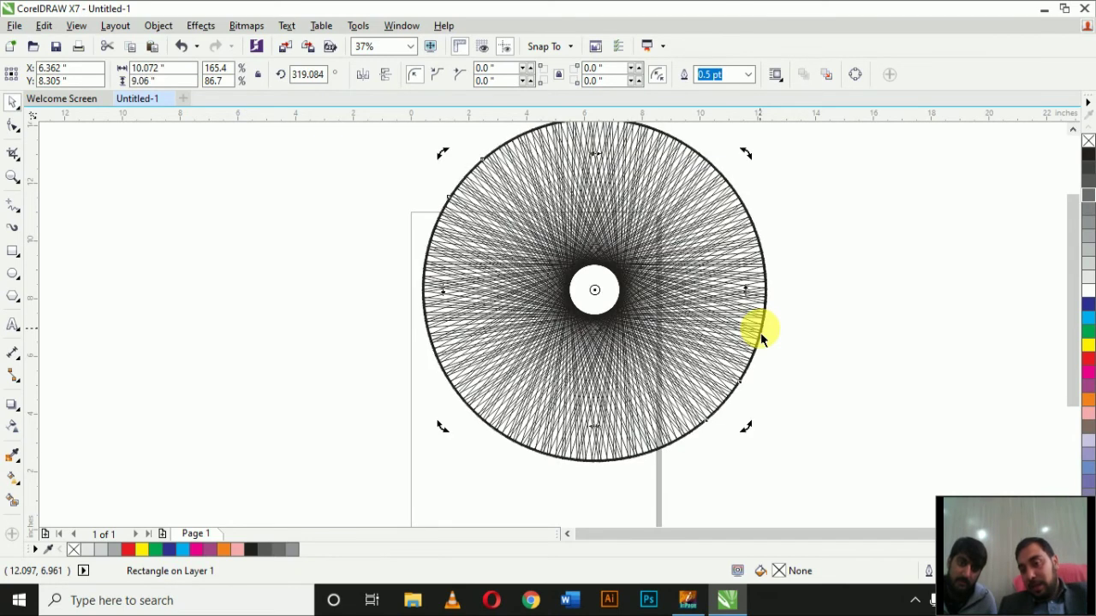
Select the whole circular pattern of rectangles and delete it.
scroll(700, 321, "down", 2)
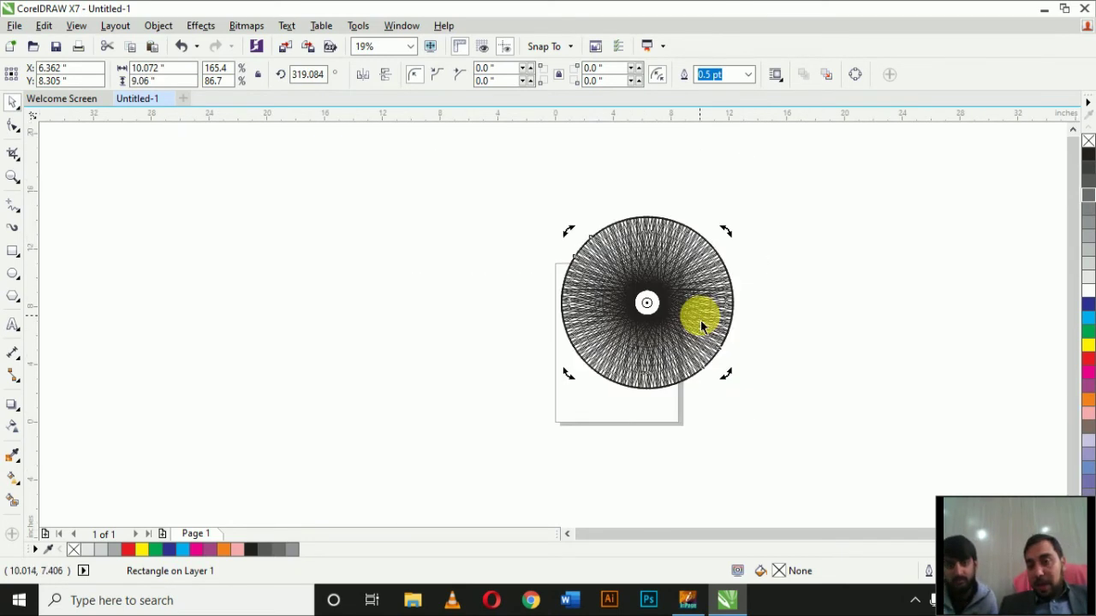
left_click_drag(520, 182, 785, 475)
key("Delete")
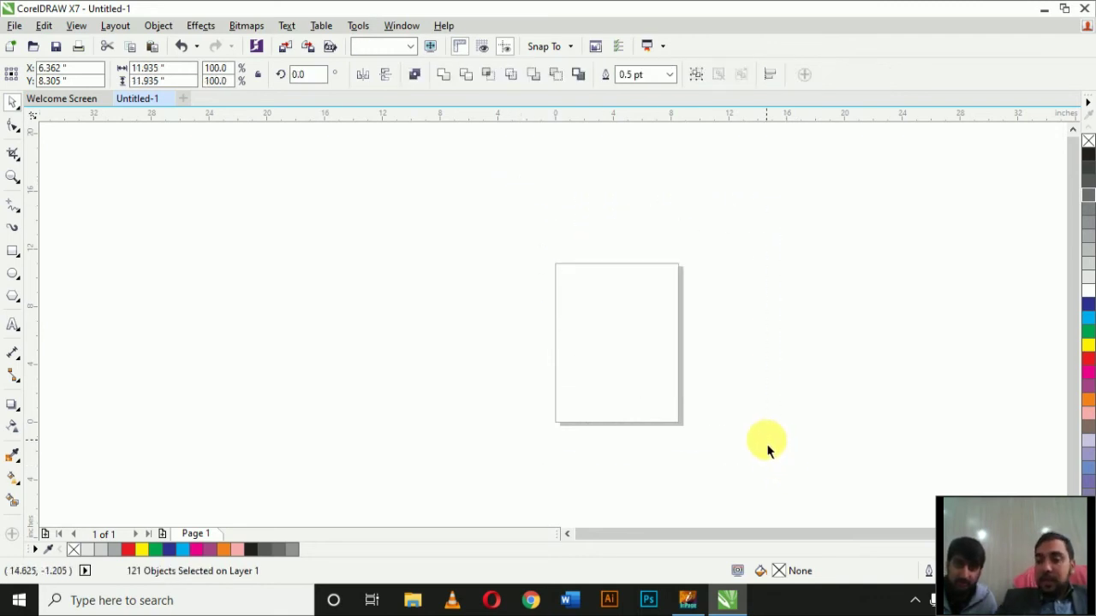
Draw a thin horizontal rectangle about 6.83 by 0.72 inches across the upper part of the page.
scroll(653, 289, "up", 2)
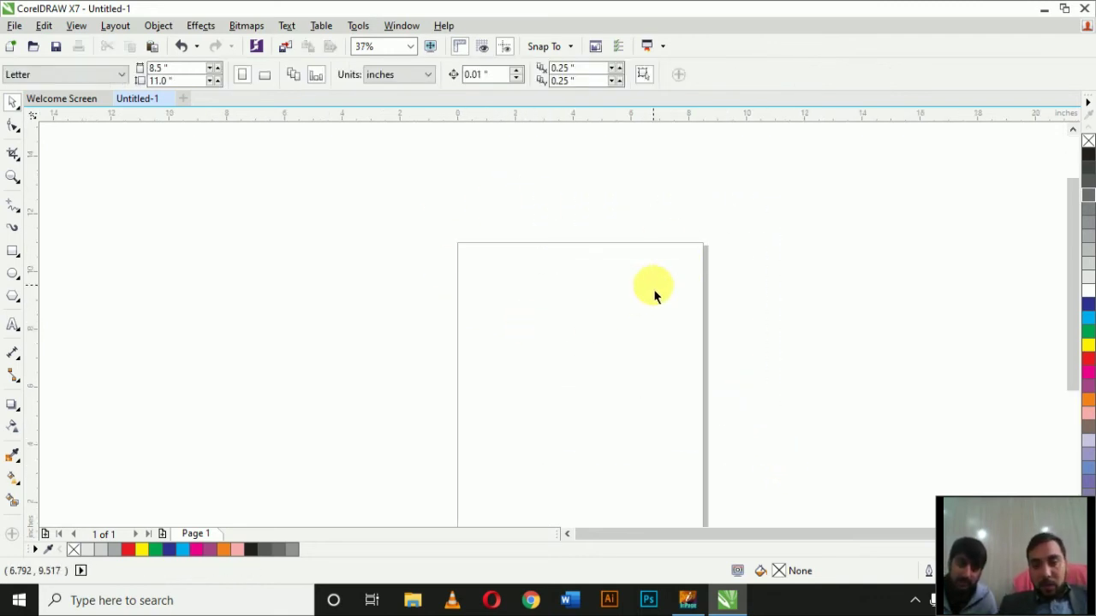
left_click(13, 249)
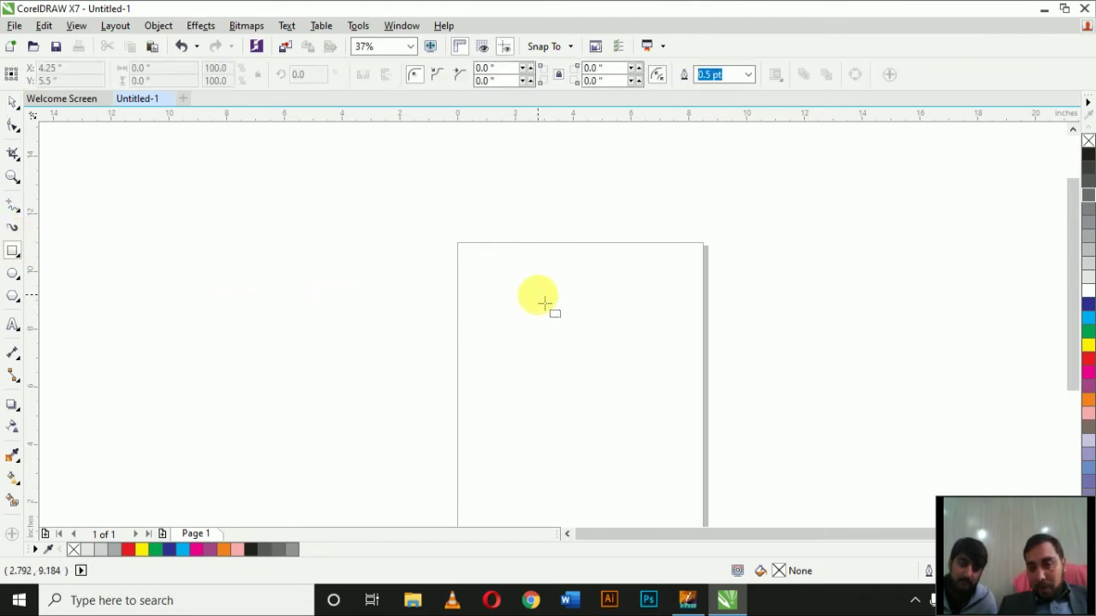
mouse_move(460, 288)
left_mouse_down()
mouse_move(473, 299)
mouse_move(659, 311)
left_mouse_up()
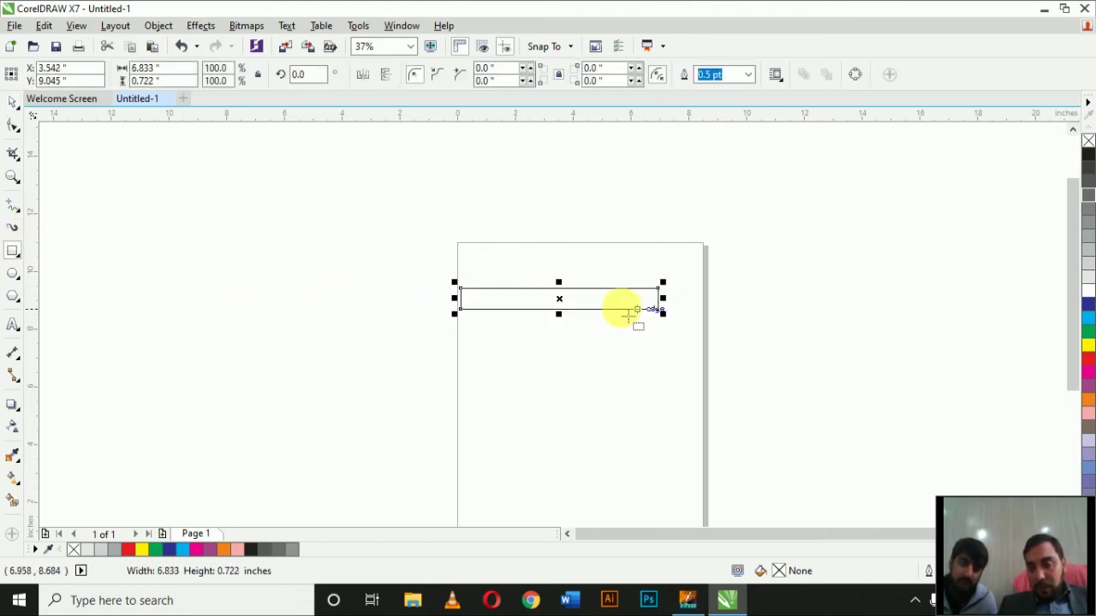
Rotate the thin rectangle slightly to about 359.4 degrees and move its rotation centre to the midpoint of its left edge.
left_click(9, 103)
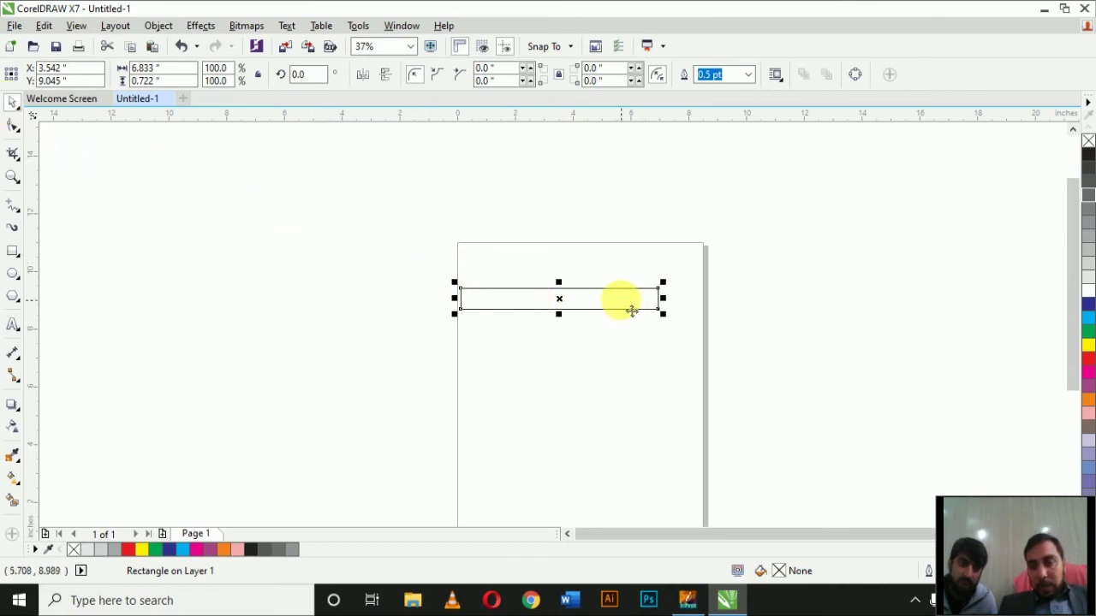
scroll(631, 309, "up", 2)
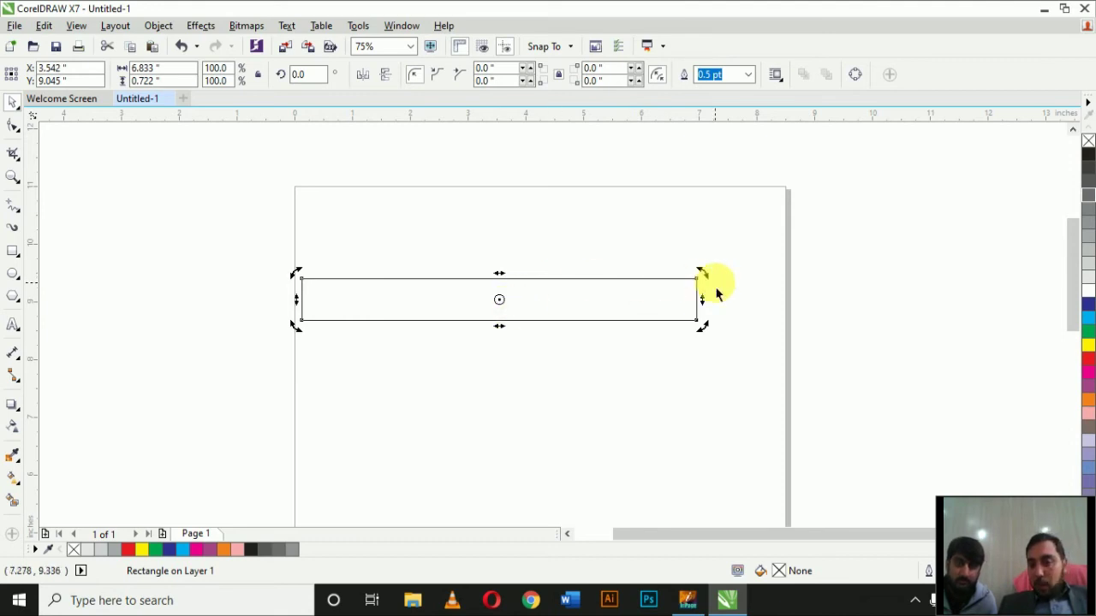
mouse_move(717, 288)
left_mouse_down()
mouse_move(721, 320)
mouse_move(722, 286)
left_mouse_up()
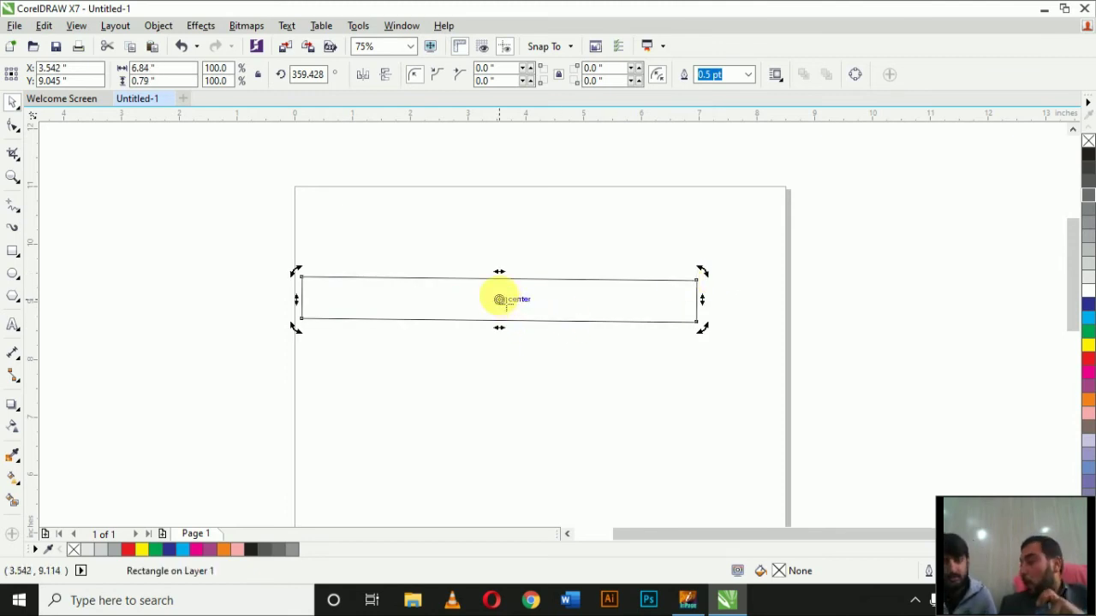
left_click_drag(499, 300, 301, 299)
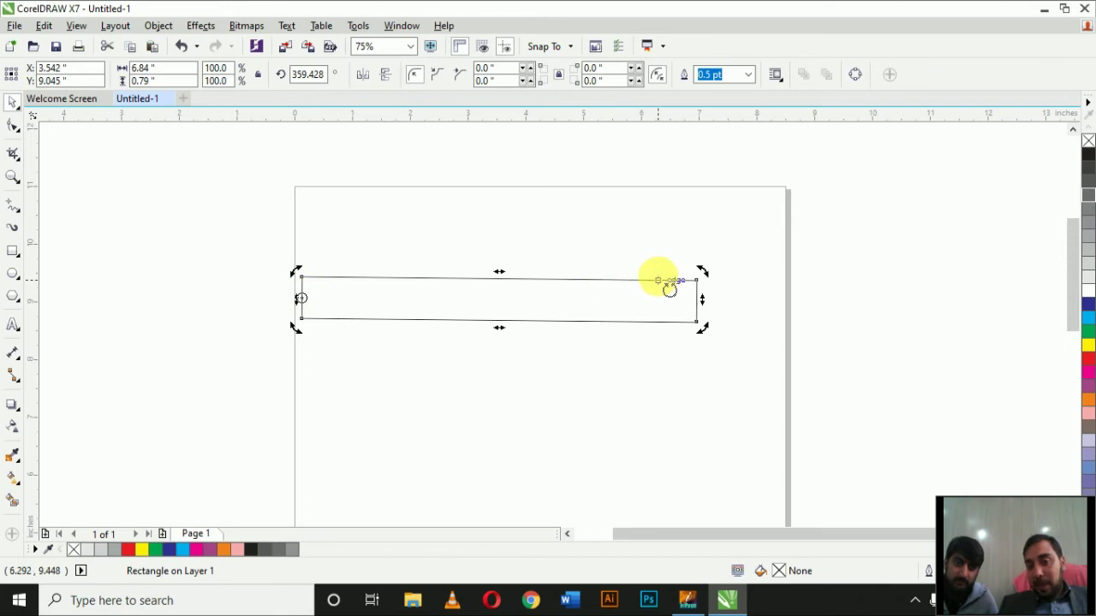
Rotate a copy about the left-edge centre to about 354.4 degrees and repeat it until the copies complete a full circle.
left_click_drag(714, 292, 710, 317)
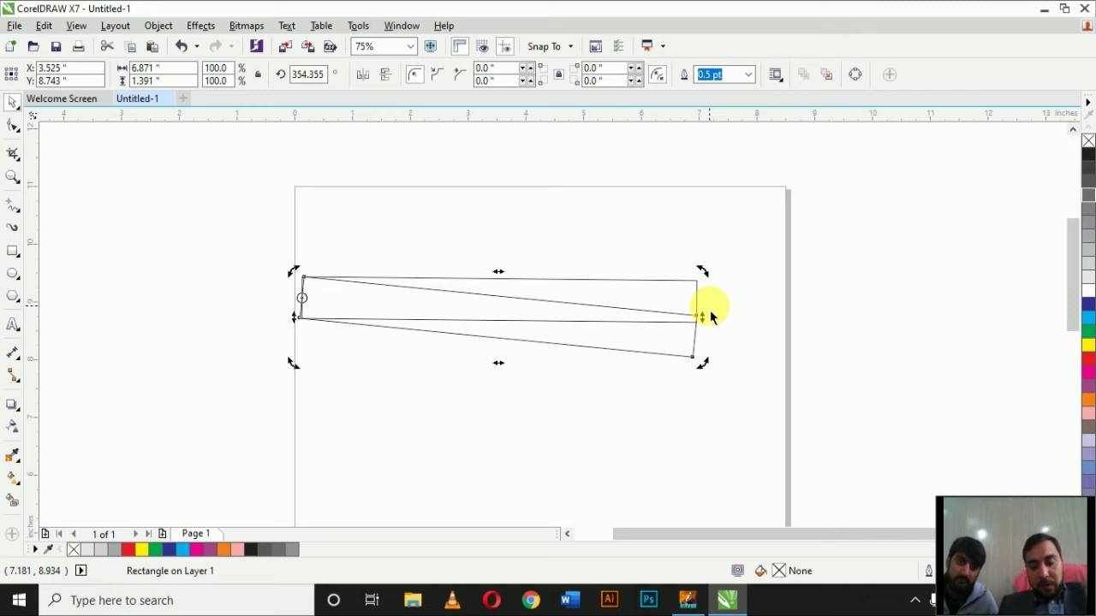
key("ctrl+r")
key("ctrl+r")
key("ctrl+r")
key("ctrl+r")
key("ctrl+r")
key("ctrl+r")
key("ctrl+r")
key("ctrl+r")
key("ctrl+r")
key("ctrl+r")
key("ctrl+r")
key("ctrl+r")
key("ctrl+r")
key("ctrl+r")
key("ctrl+r")
key("ctrl+r")
key("ctrl+r")
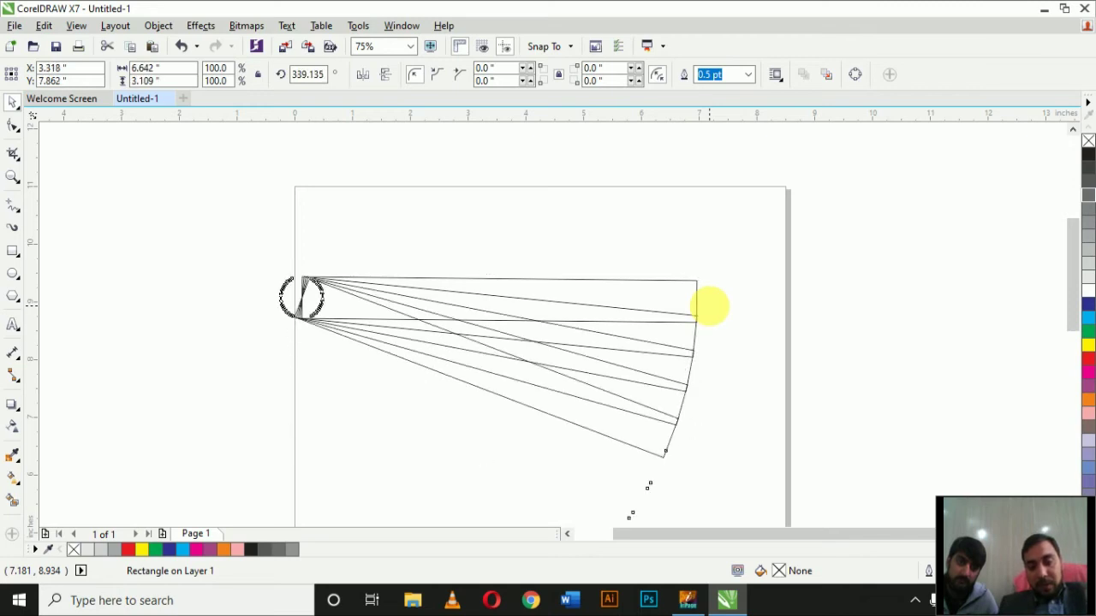
key("ctrl+r")
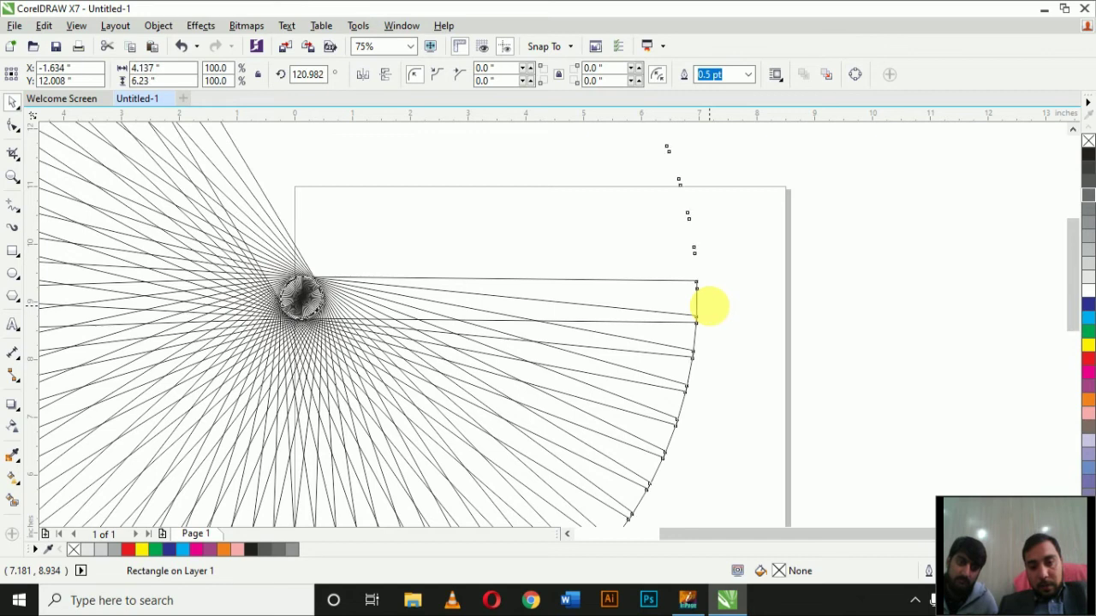
key("ctrl+r")
key("ctrl+r")
key("ctrl+r")
key("ctrl+r")
key("ctrl+r")
key("ctrl+r")
key("ctrl+r")
key("ctrl+r")
key("ctrl+r")
key("ctrl+r")
key("ctrl+r")
key("ctrl+r")
key("ctrl+r")
key("ctrl+r")
key("ctrl+r")
key("ctrl+r")
key("ctrl+r")
key("ctrl+r")
key("ctrl+r")
key("ctrl+r")
Select all the rectangles of the radial pattern and delete them.
scroll(710, 310, "down", 4)
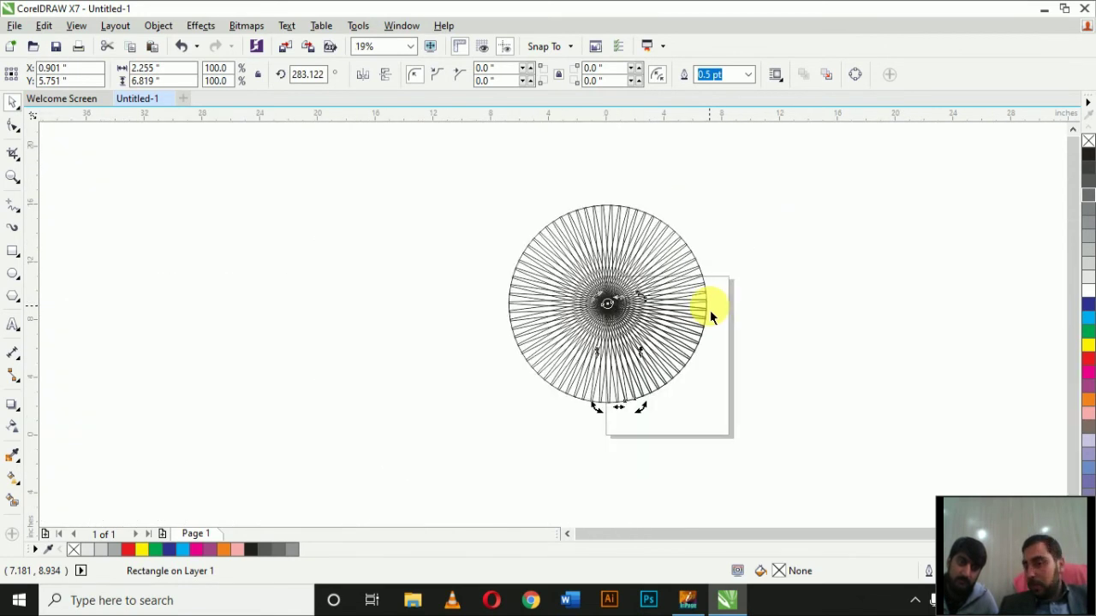
left_click_drag(456, 185, 839, 562)
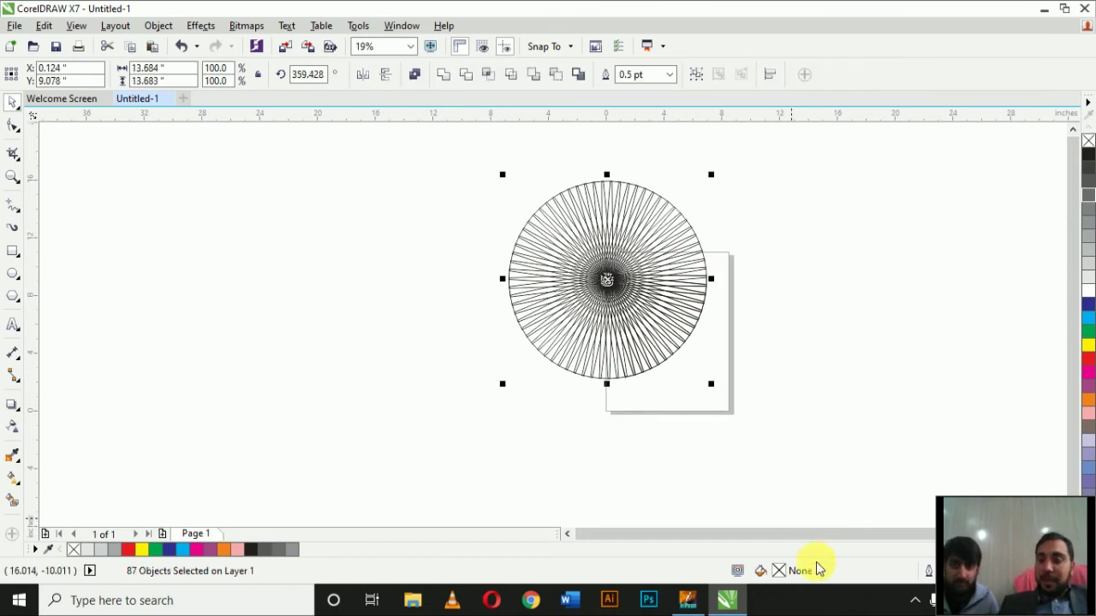
key("Delete")
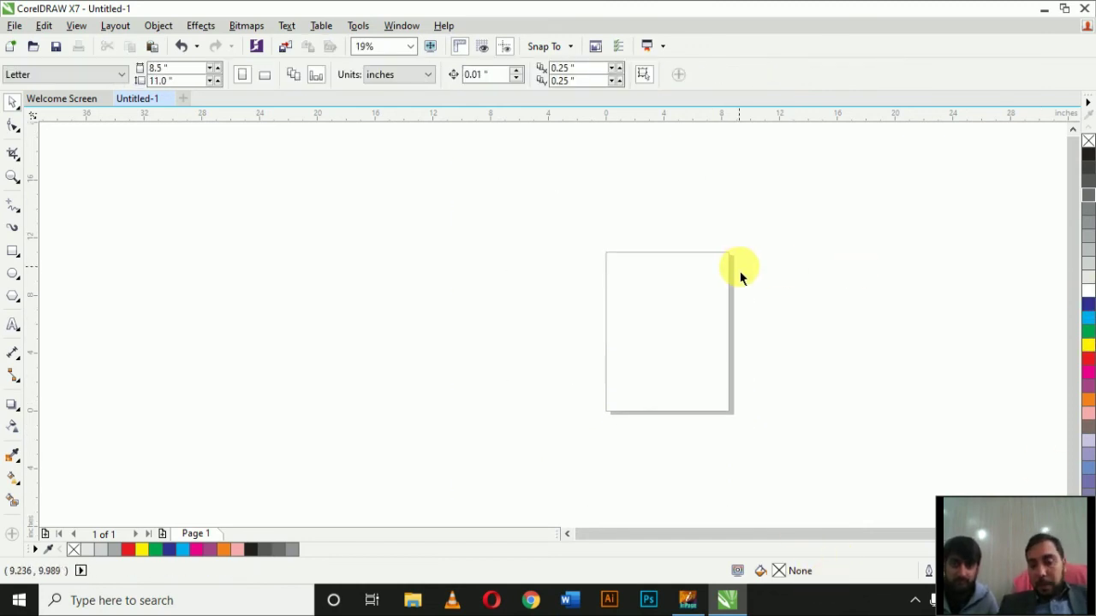
Draw a rectangle about 8.72 by 2.29 inches in the empty area to the left of the page.
scroll(429, 271, "up", 3)
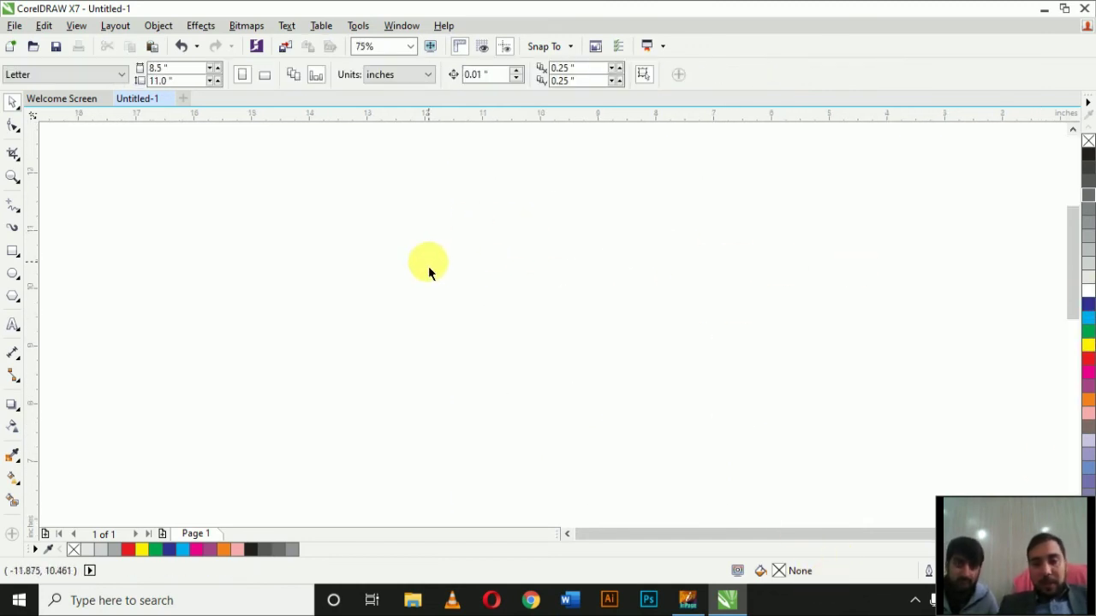
left_click(11, 253)
left_click_drag(211, 251, 715, 383)
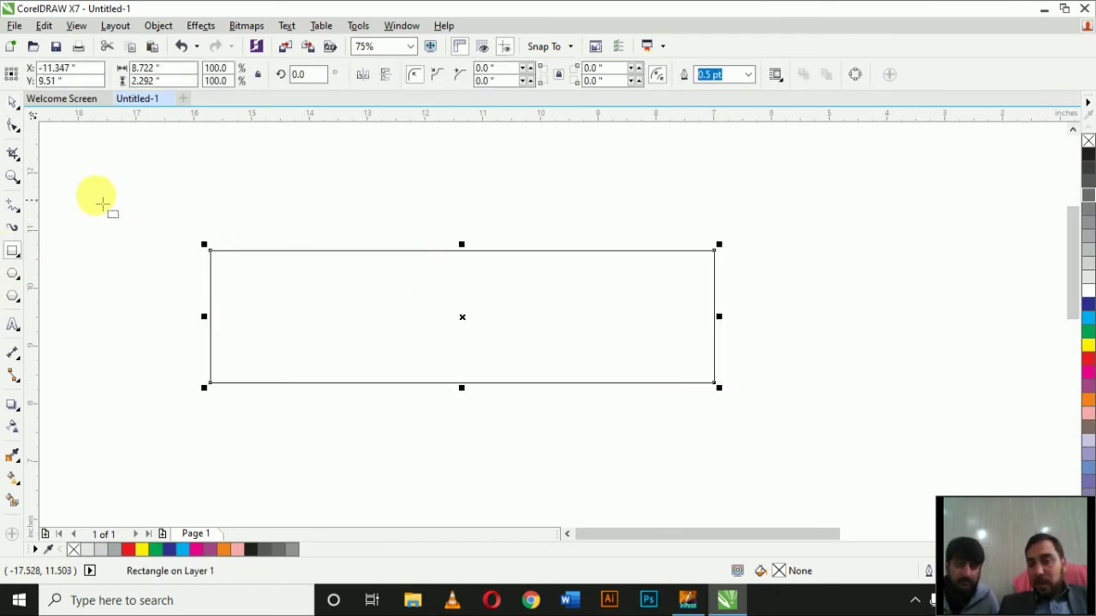
Skew the rectangle horizontally by shifting its top edge to the right, making it about 9.75 inches wide overall.
left_click(13, 103)
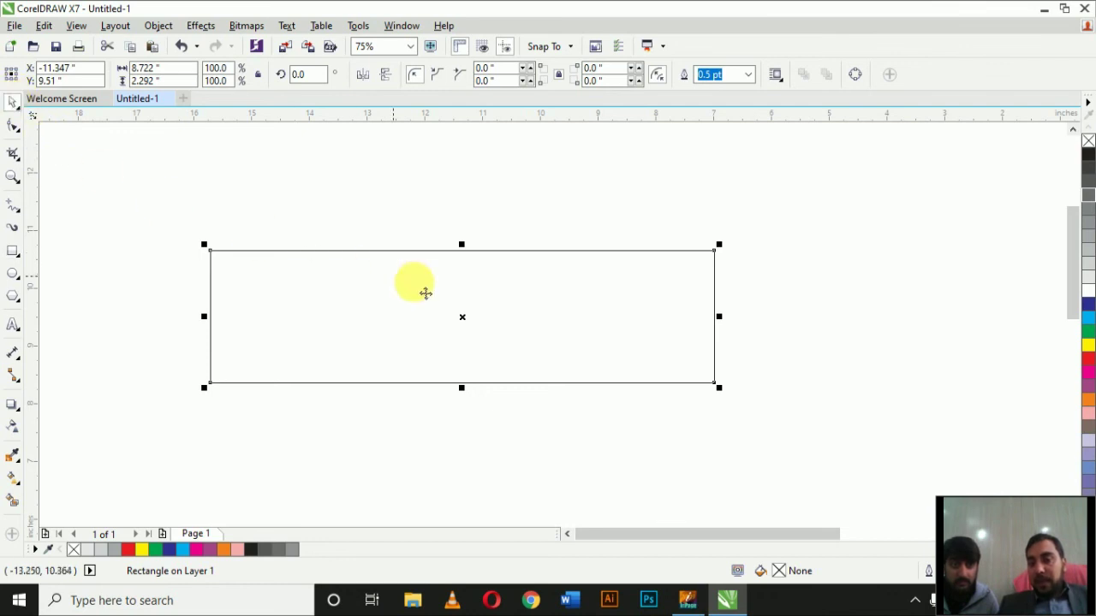
left_click(633, 314)
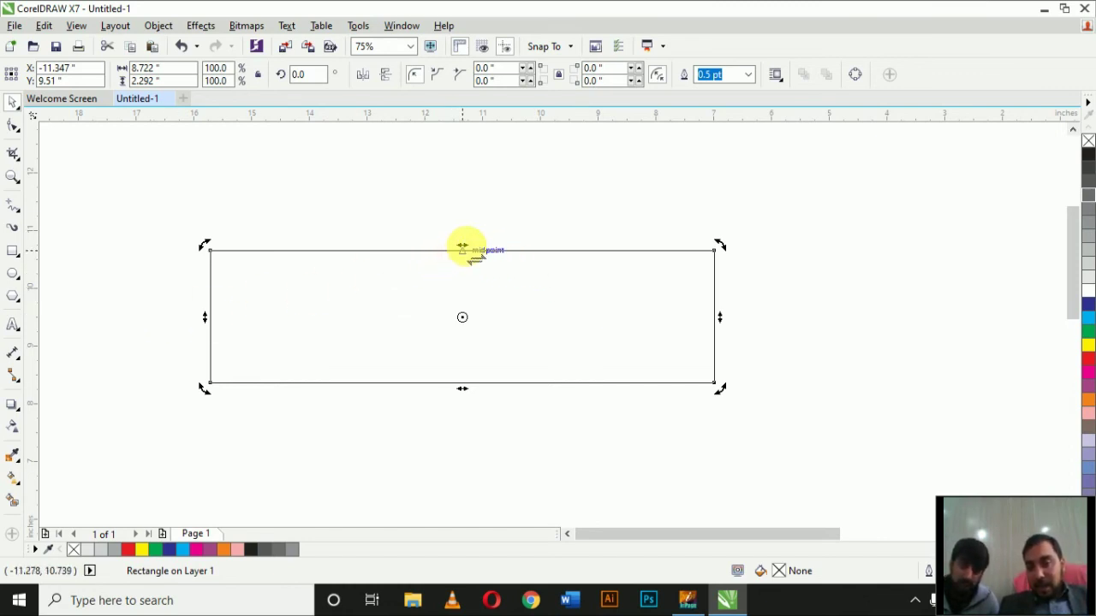
left_click_drag(474, 259, 565, 259)
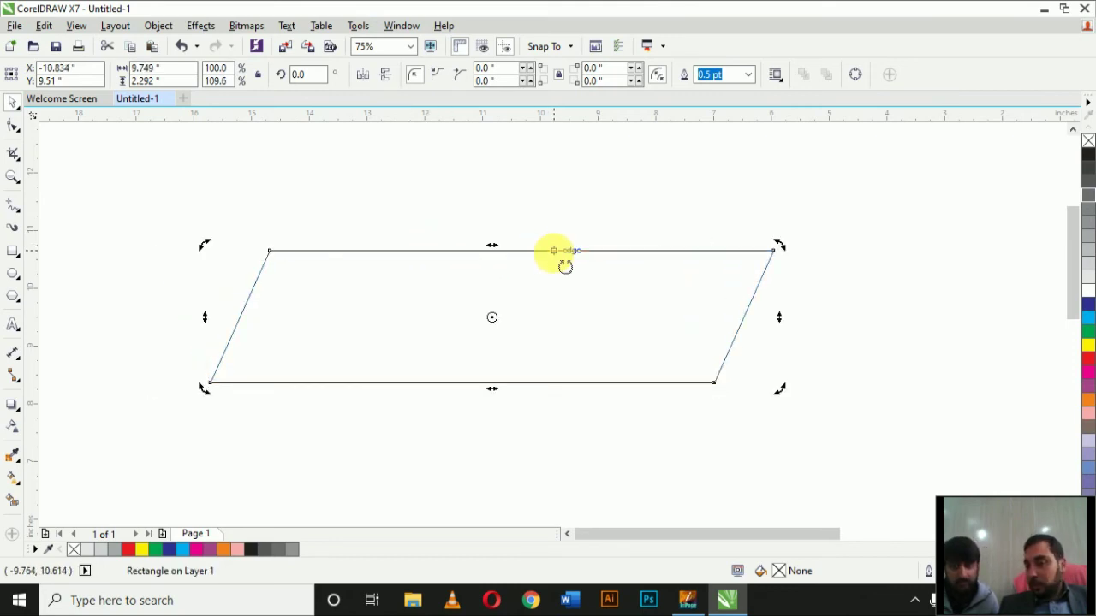
Skew a copy of the slanted shape downward from its left side to about 3.33 inches high, and repeat the skewed copy several times.
left_click_drag(206, 324, 297, 379)
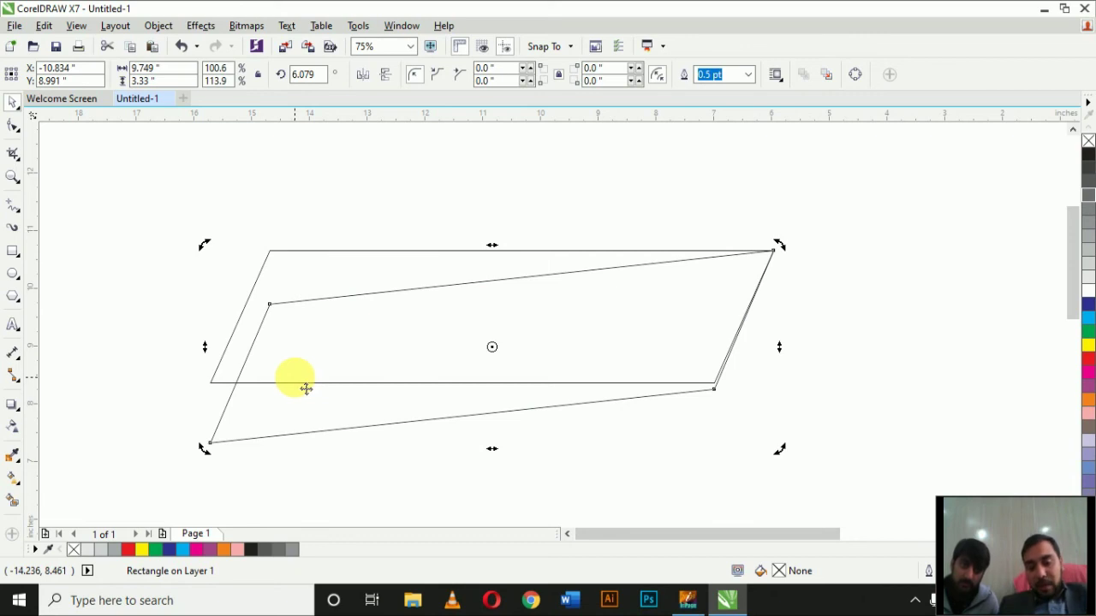
key("ctrl+r")
key("ctrl+r")
key("ctrl+r")
key("ctrl+r")
key("ctrl+r")
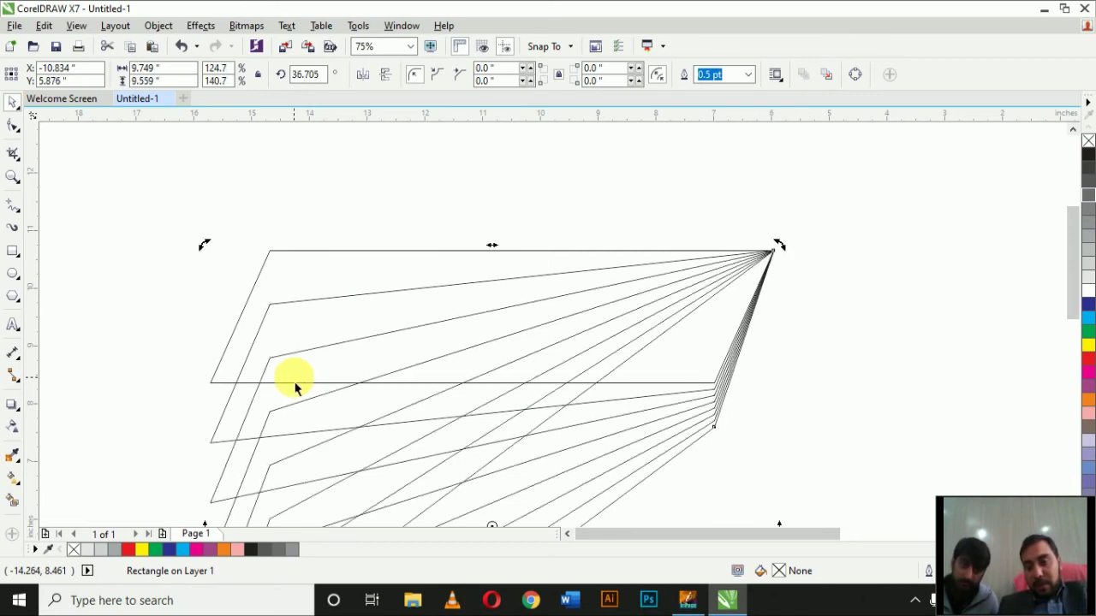
Repeat the skewed copy many more times to extend the fan-shaped pattern downward.
key("ctrl+r")
key("ctrl+r")
key("ctrl+r")
key("ctrl+r")
key("ctrl+r")
key("ctrl+r")
key("ctrl+r")
key("ctrl+r")
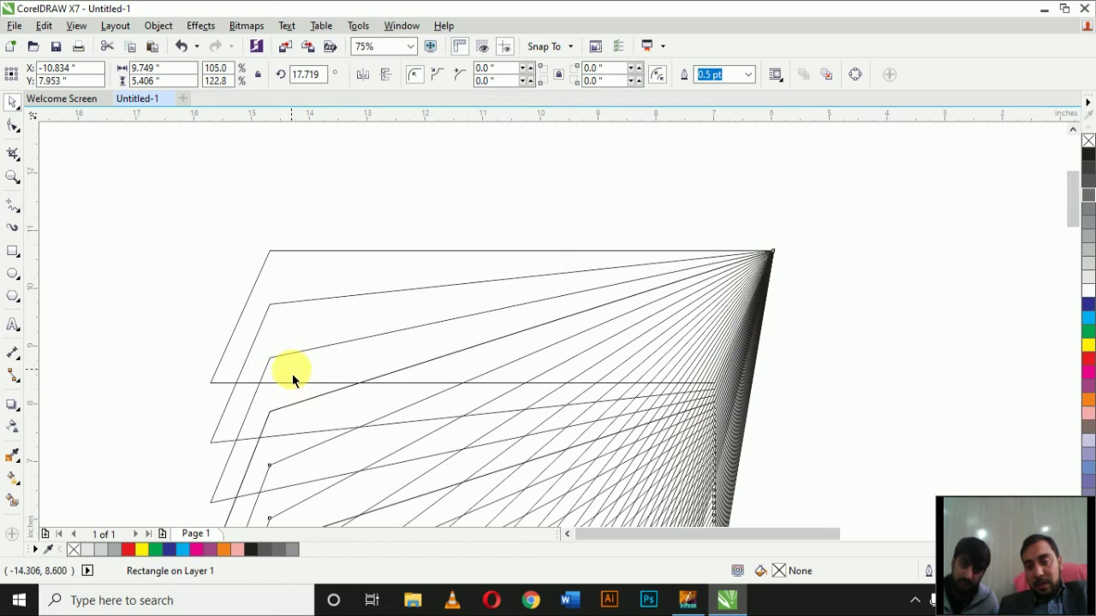
key("ctrl+r")
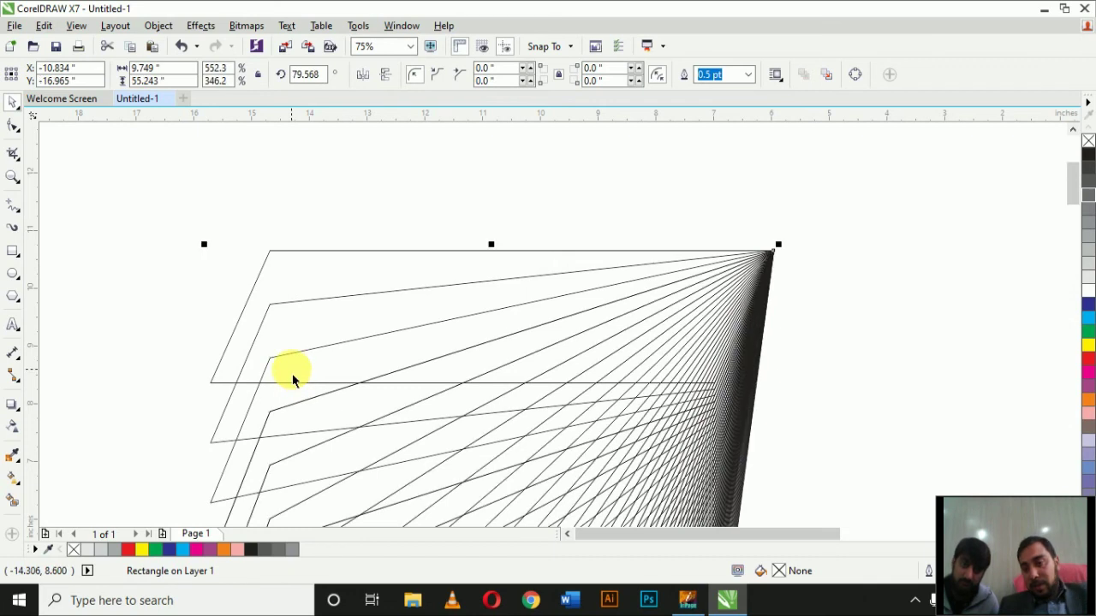
Select all the shapes of the skewed pattern and delete them.
scroll(292, 374, "down", 2)
scroll(1071, 237, "down", 3)
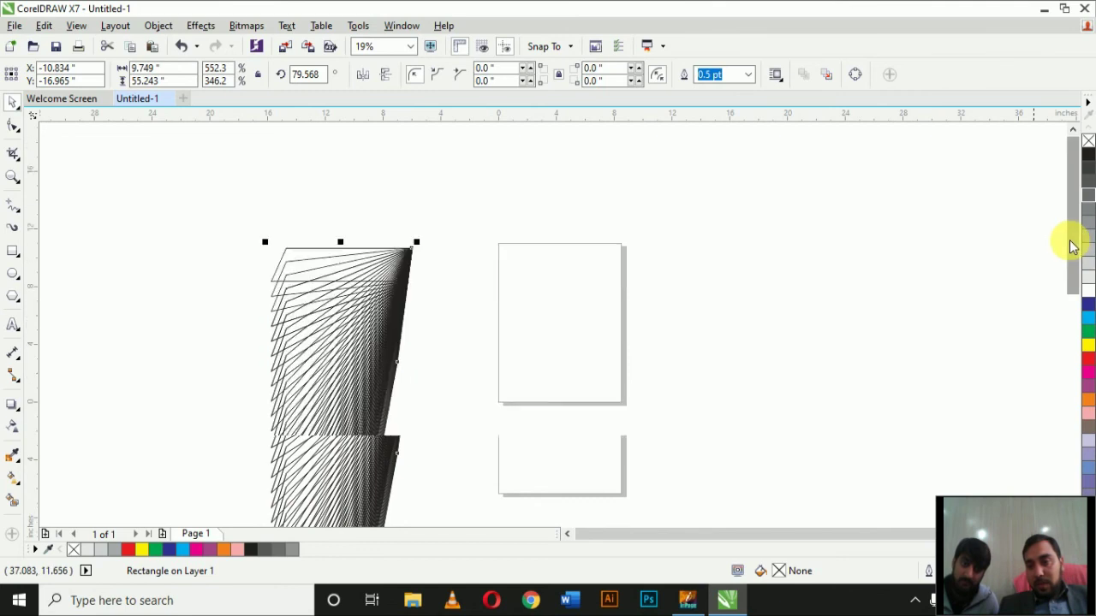
scroll(1038, 302, "down", 2)
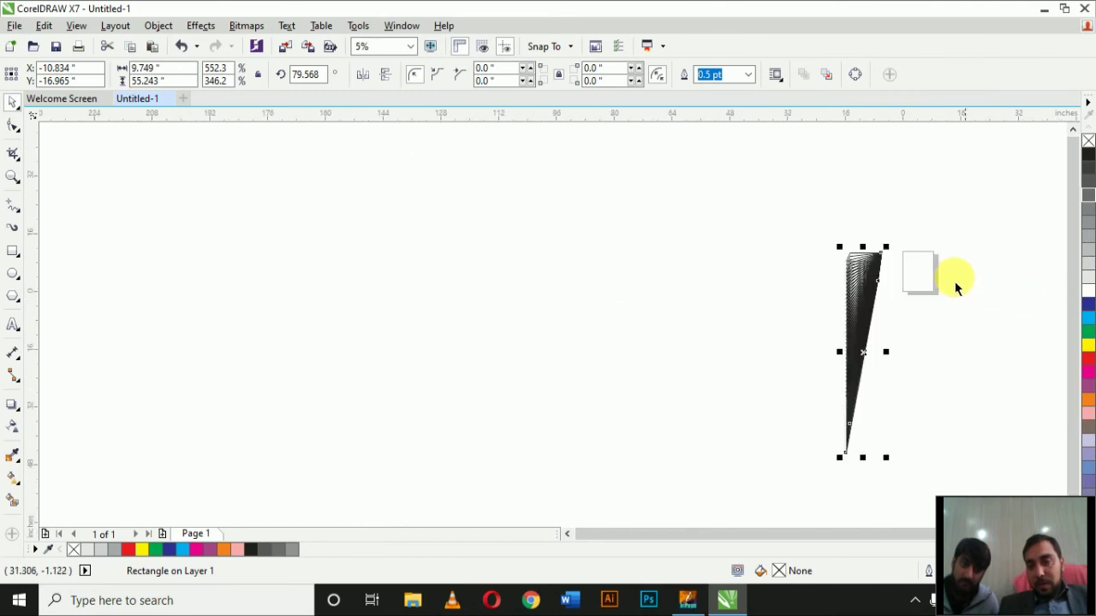
left_click_drag(800, 227, 924, 499)
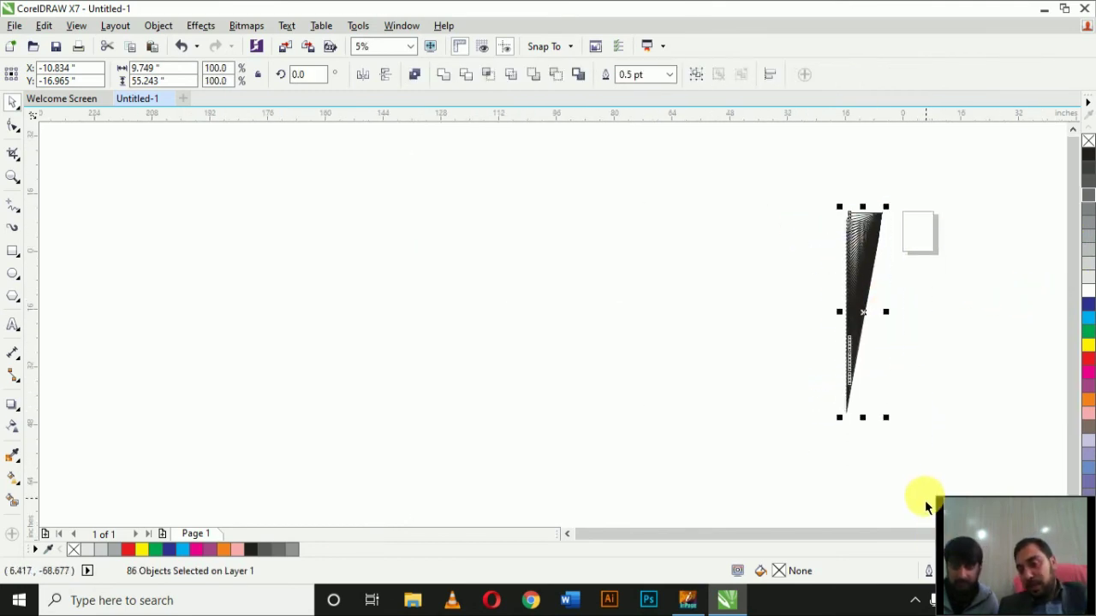
key("Delete")
Draw a rectangle about 7.28 by 4.53 inches in the middle of the page.
scroll(985, 214, "up", 5)
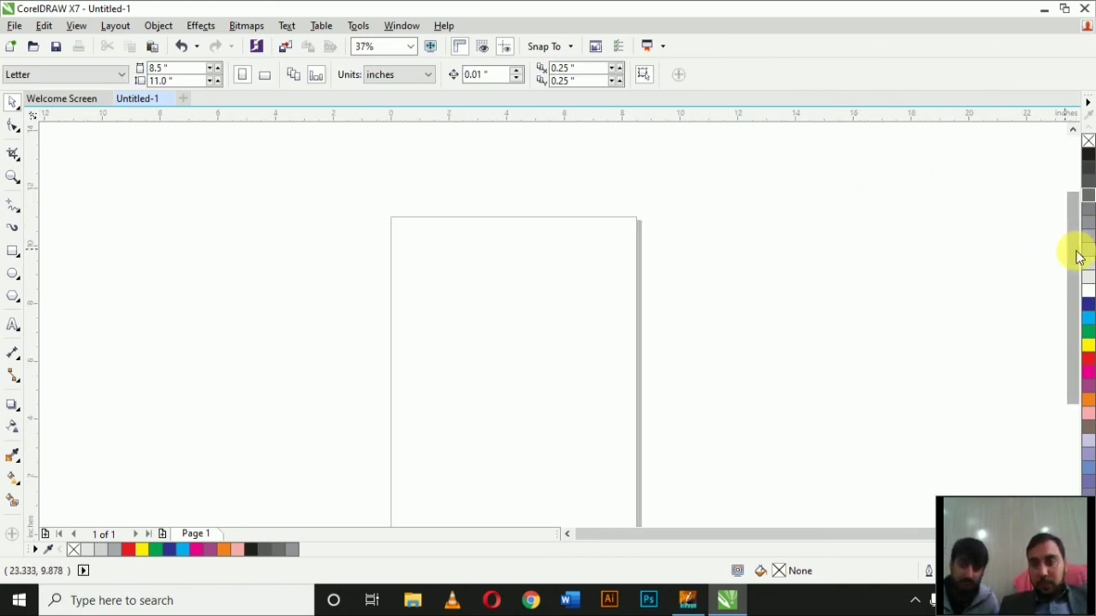
left_click_drag(1077, 256, 1077, 291)
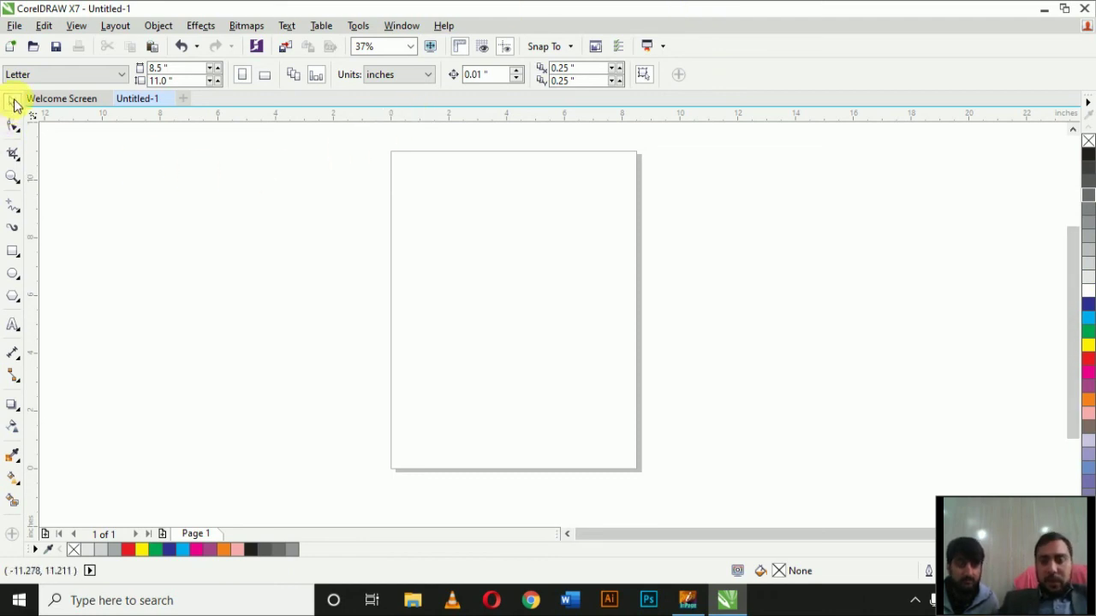
left_click(12, 254)
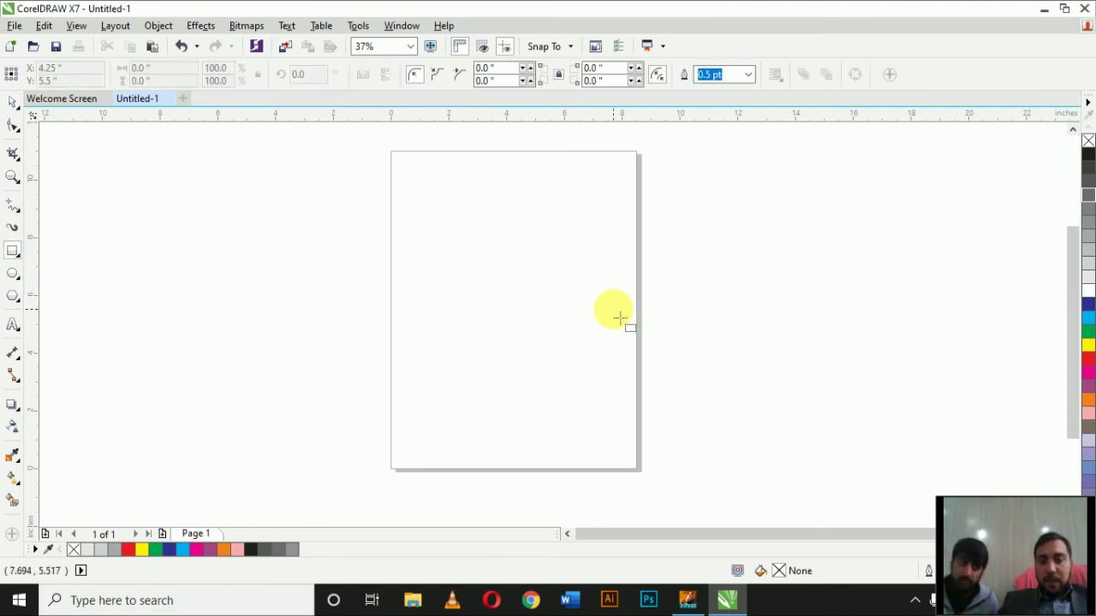
mouse_move(397, 258)
left_mouse_down()
mouse_move(477, 327)
mouse_move(608, 389)
left_mouse_up()
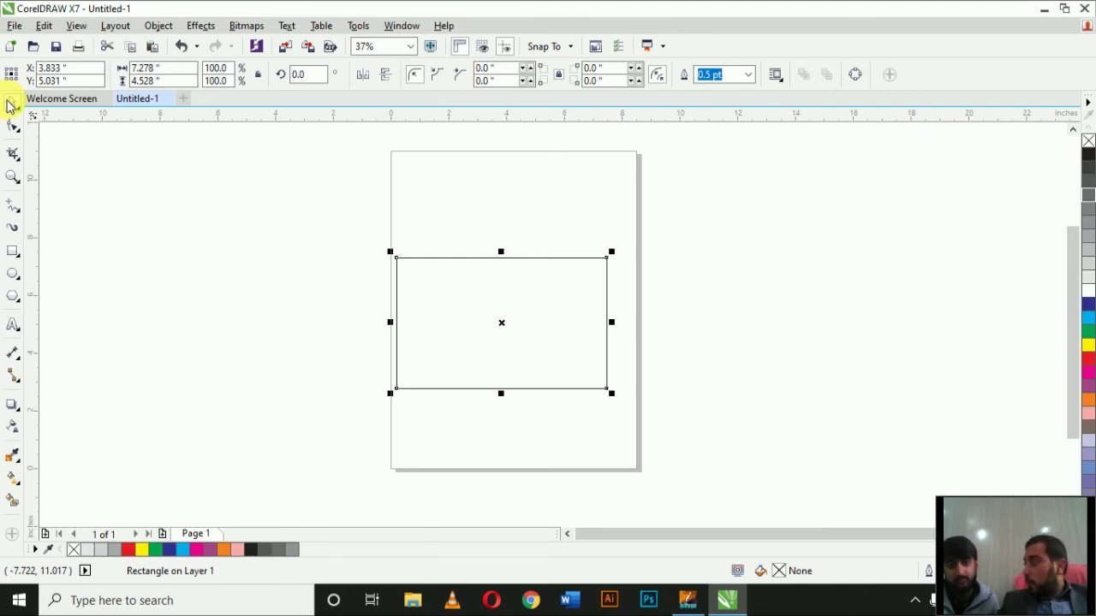
Move the rectangle to the lower part of the page and scale it down proportionally to about 3.56 by 2.21 inches.
left_click(553, 334)
left_click_drag(553, 334, 382, 232)
left_click_drag(382, 232, 596, 342)
mouse_move(596, 343)
left_mouse_down()
mouse_move(587, 299)
mouse_move(595, 348)
left_mouse_up()
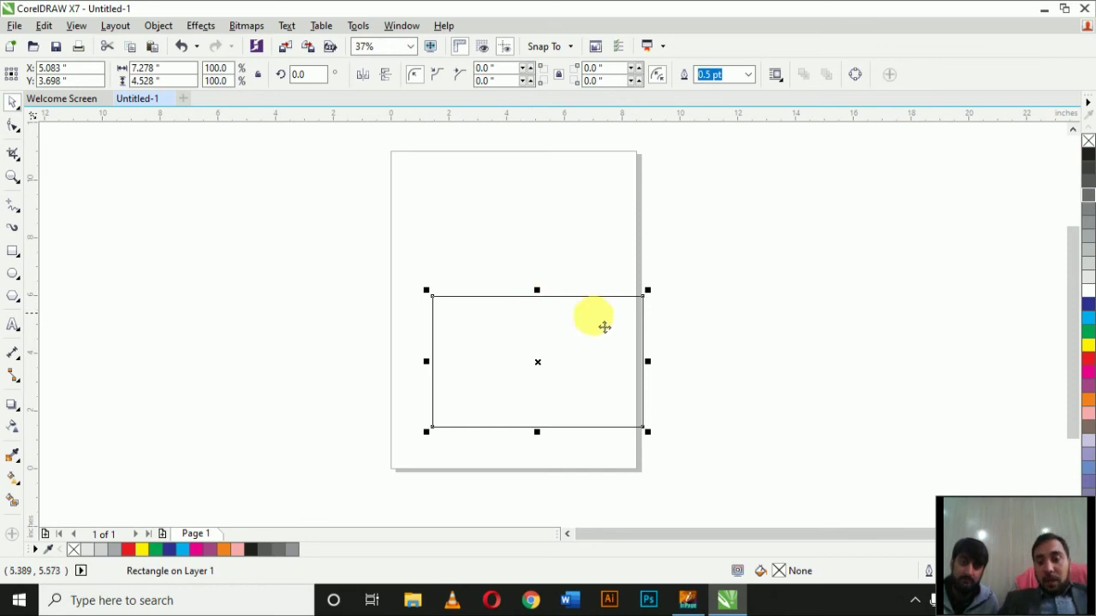
left_click_drag(643, 297, 502, 328)
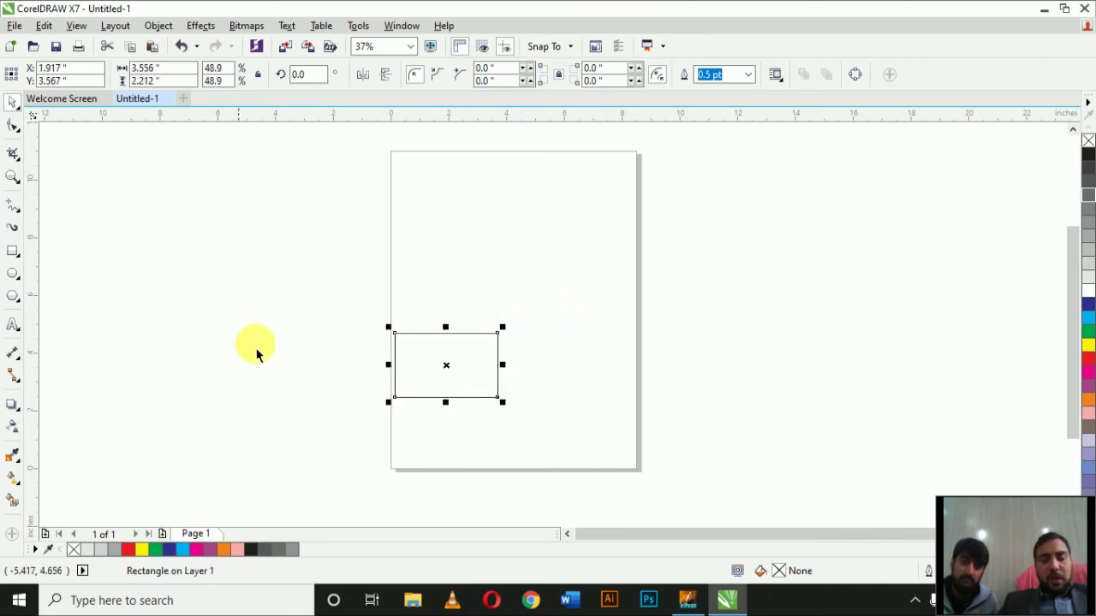
Place three copies of the small rectangle above it and to its right, the last one overlapping the page's right edge.
left_click_drag(446, 365, 644, 301)
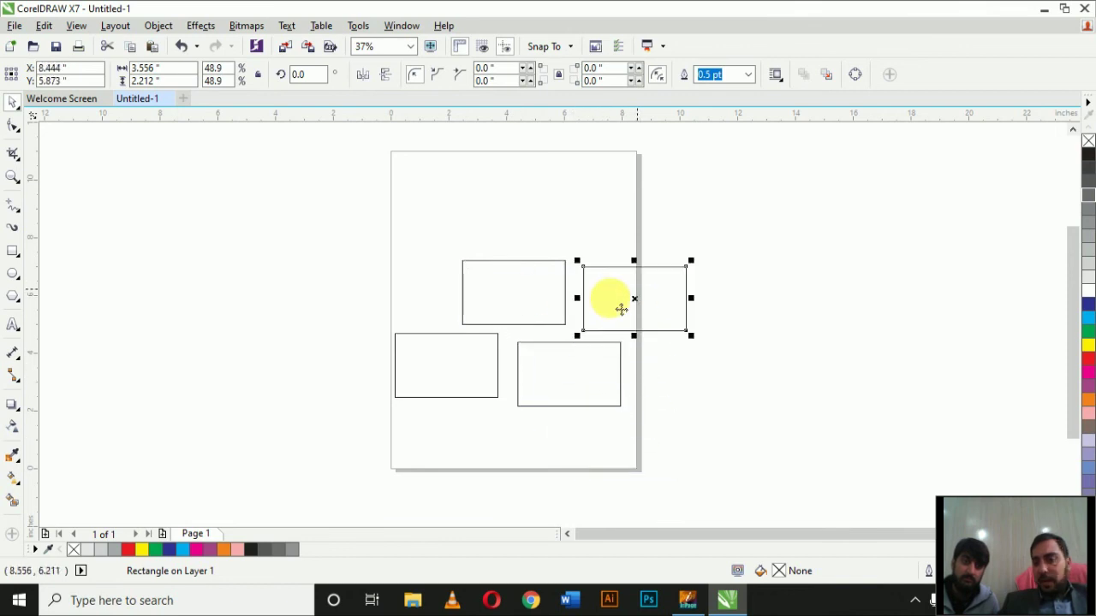
left_click(18, 110)
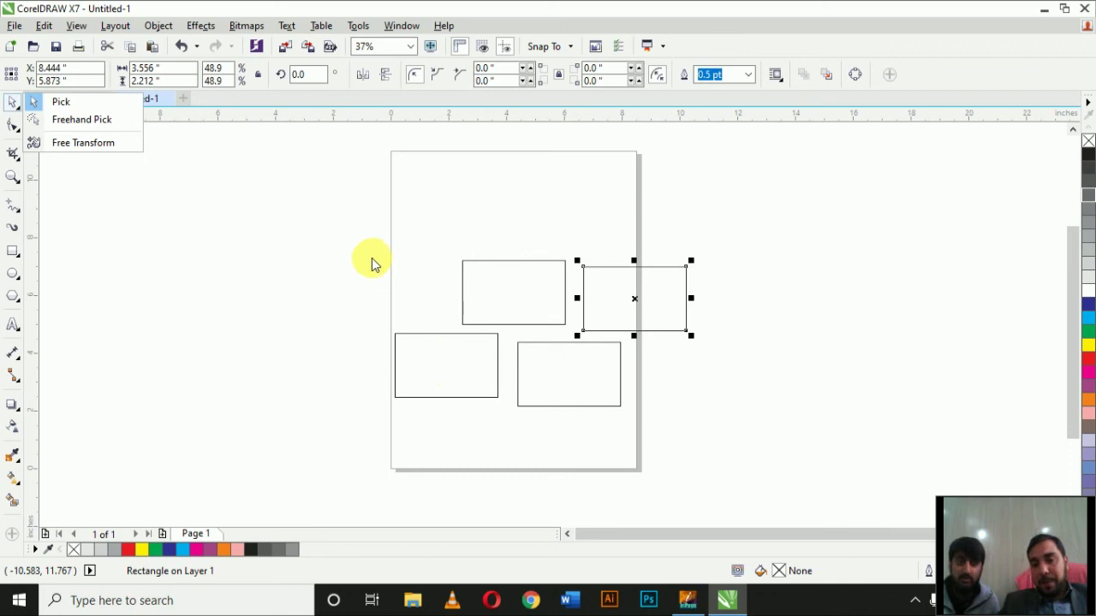
left_click(360, 210)
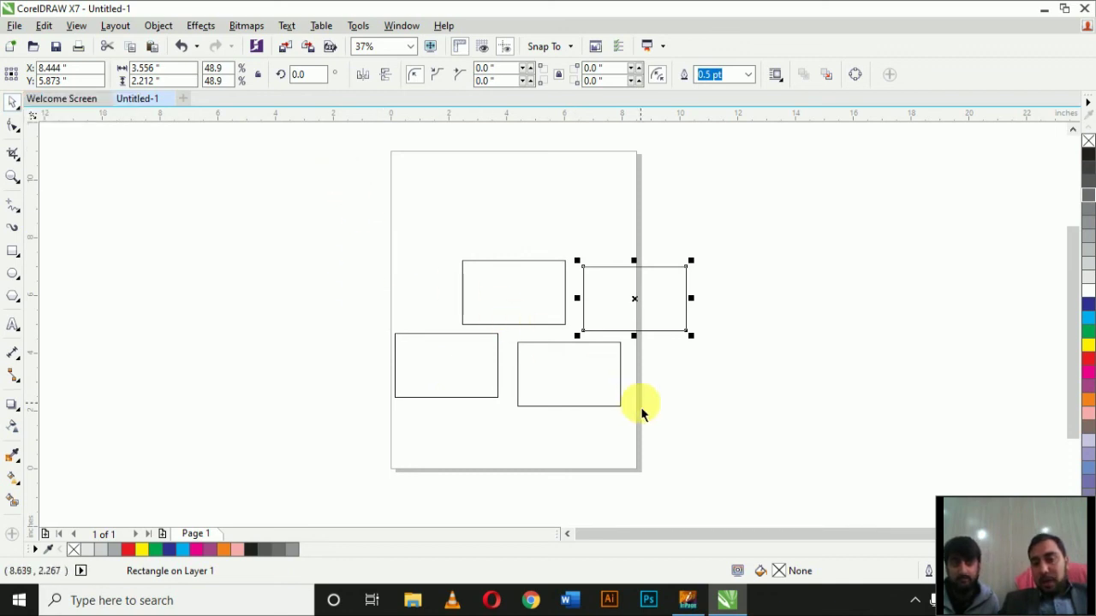
Select all four rectangles together with a selection marquee, and clear the selection.
left_click_drag(307, 158, 829, 572)
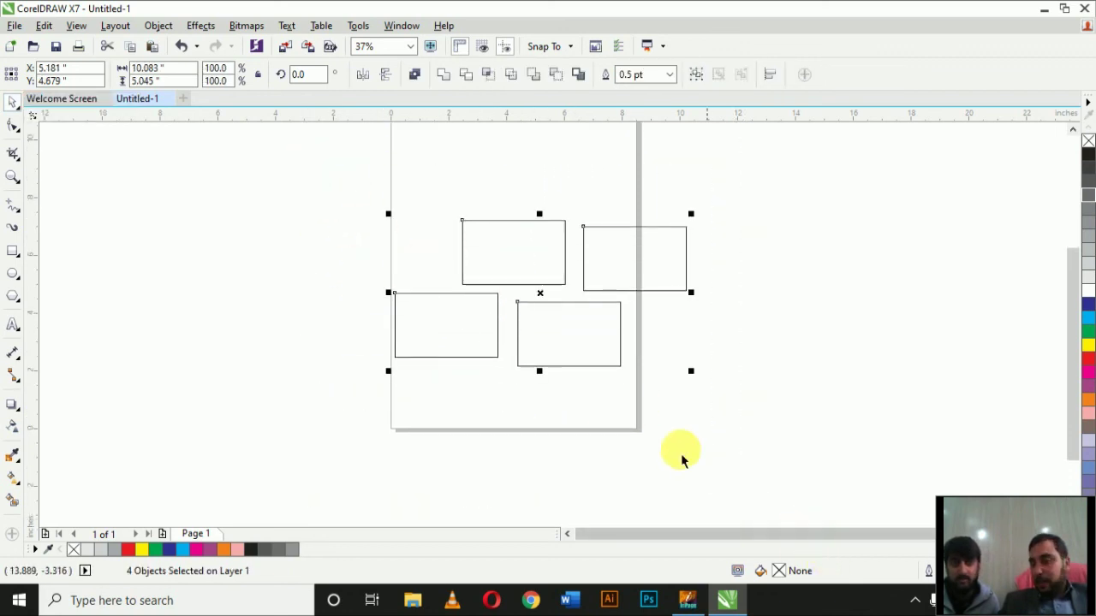
scroll(642, 430, "down", 1)
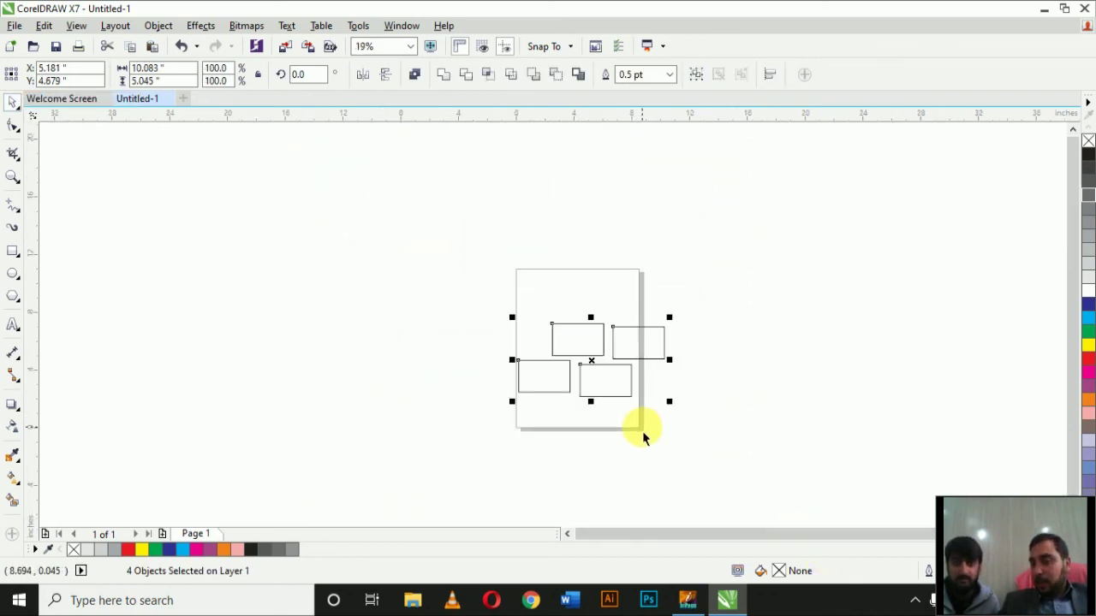
left_click(741, 385)
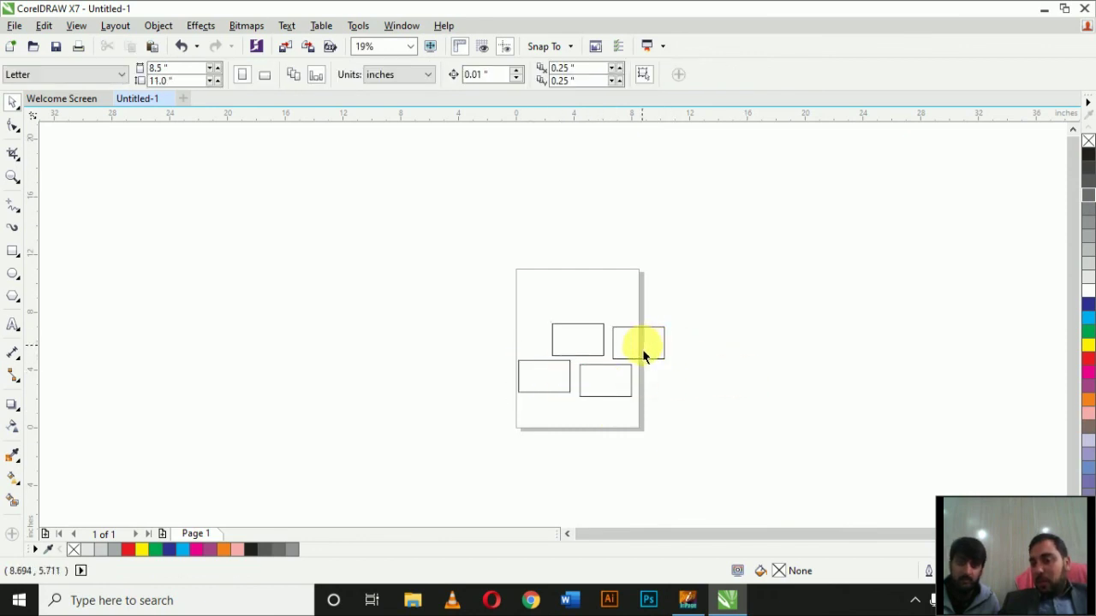
scroll(642, 349, "up", 1)
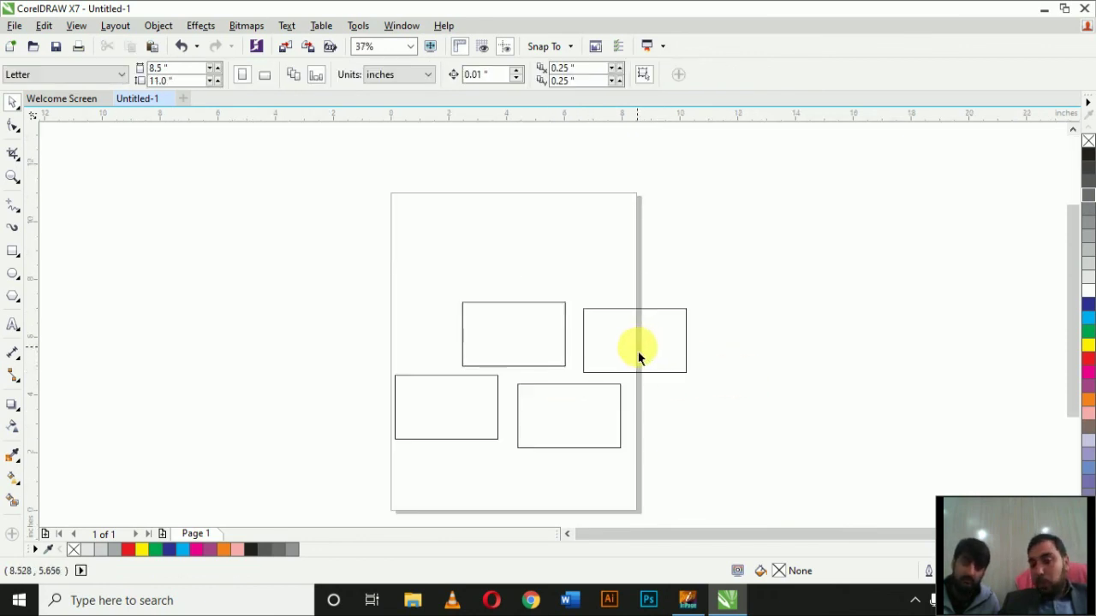
Select only the lower-left and far-right rectangles together, move them up and back down, and deselect them.
left_click(470, 424)
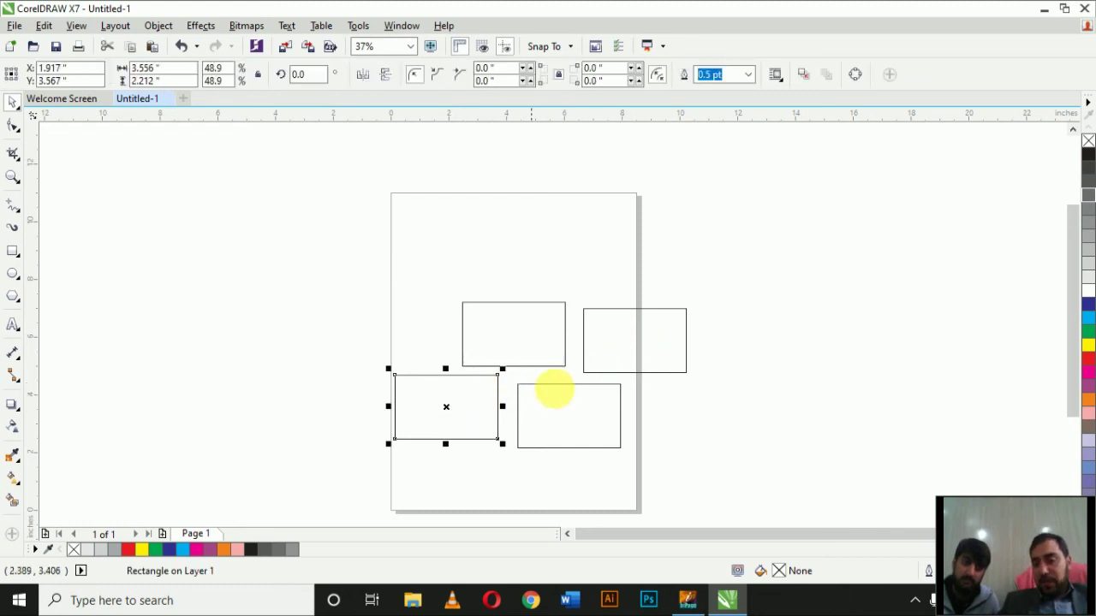
left_click(656, 346, "shift")
left_click_drag(668, 357, 653, 283)
left_click_drag(653, 283, 664, 357)
left_click(419, 344)
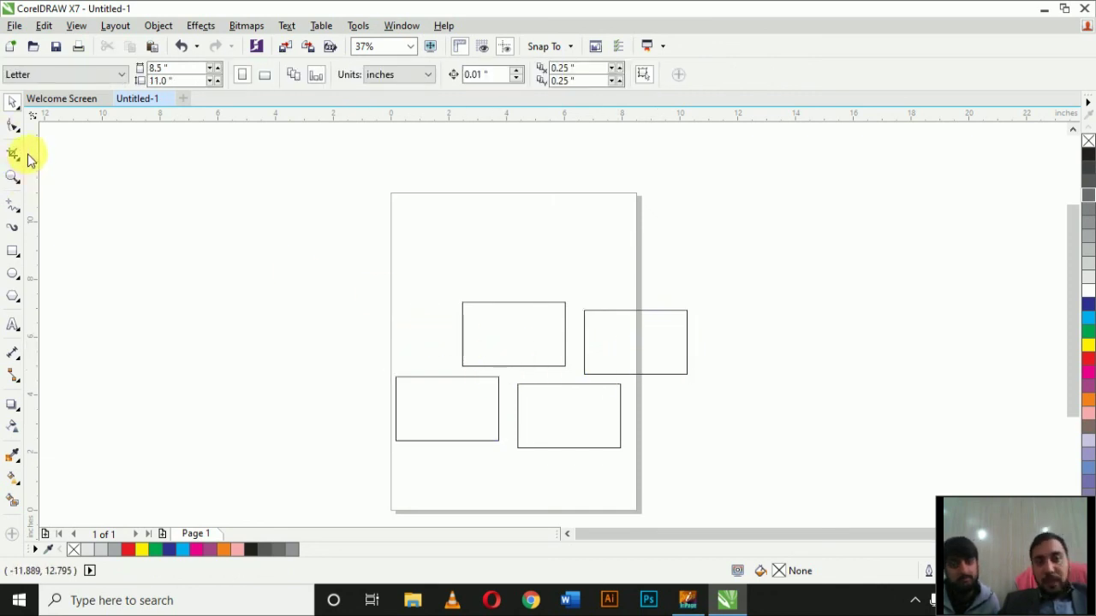
left_click(20, 129)
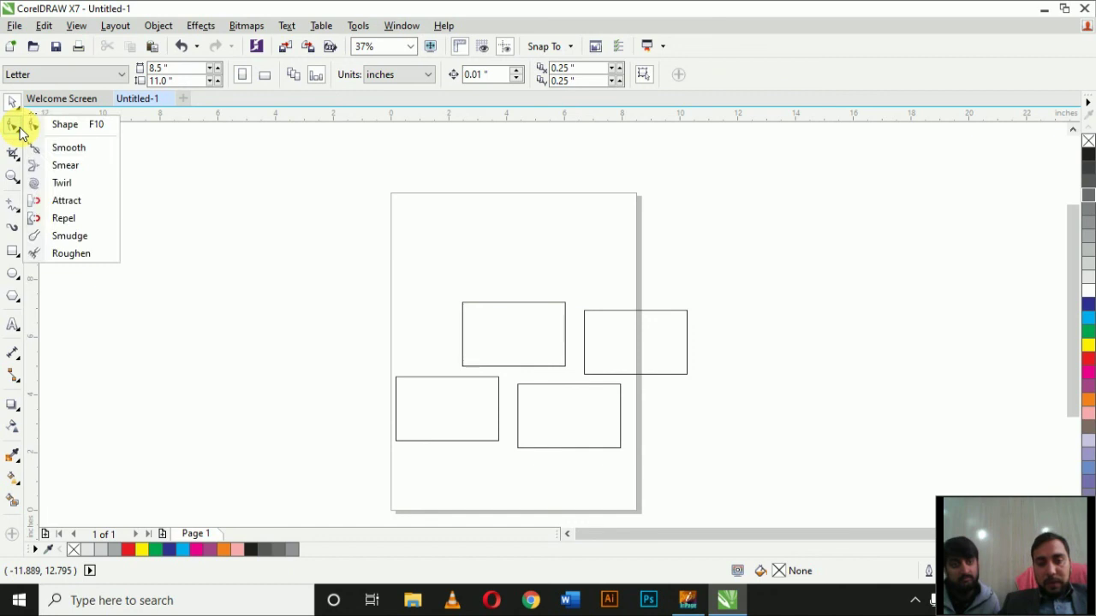
left_click(408, 7)
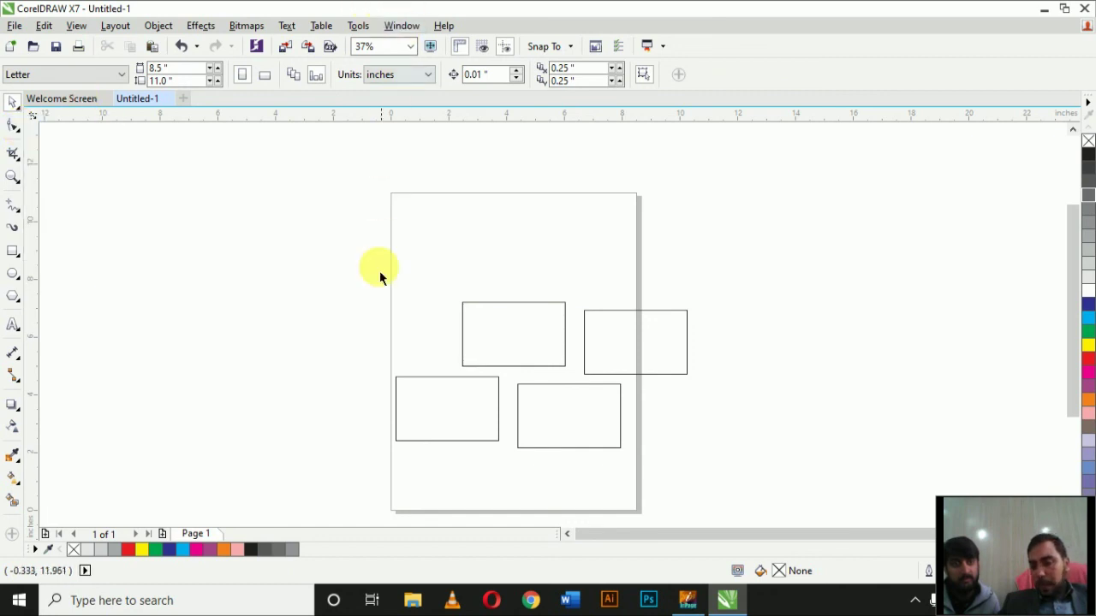
Lasso the lower-left and far-right rectangles with the Freehand Pick tool, leaving out the other two, and shift them slightly left.
left_click(17, 104)
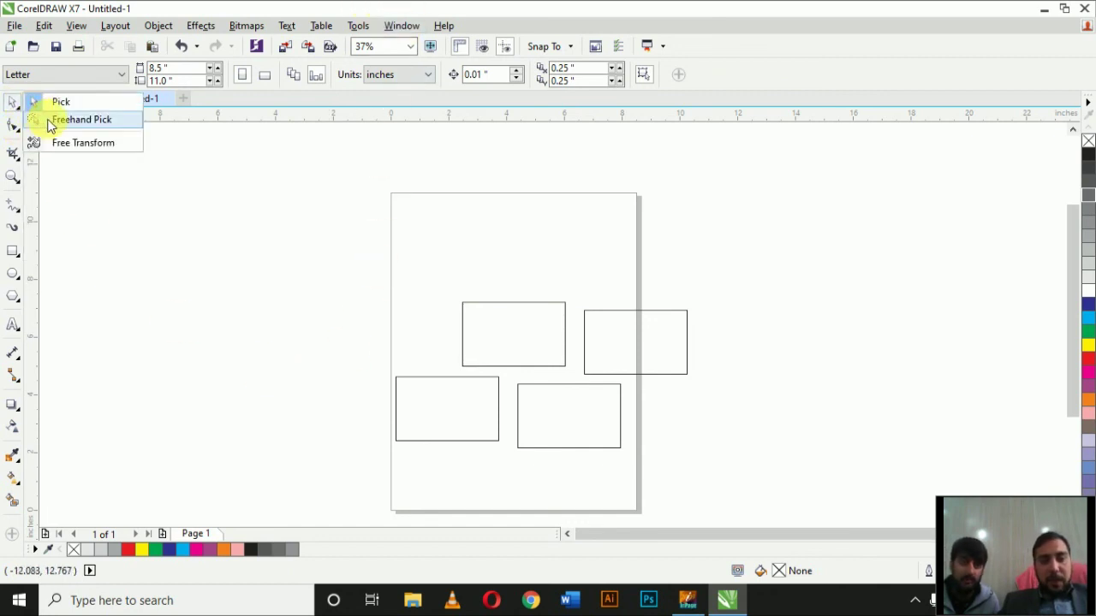
left_click(46, 119)
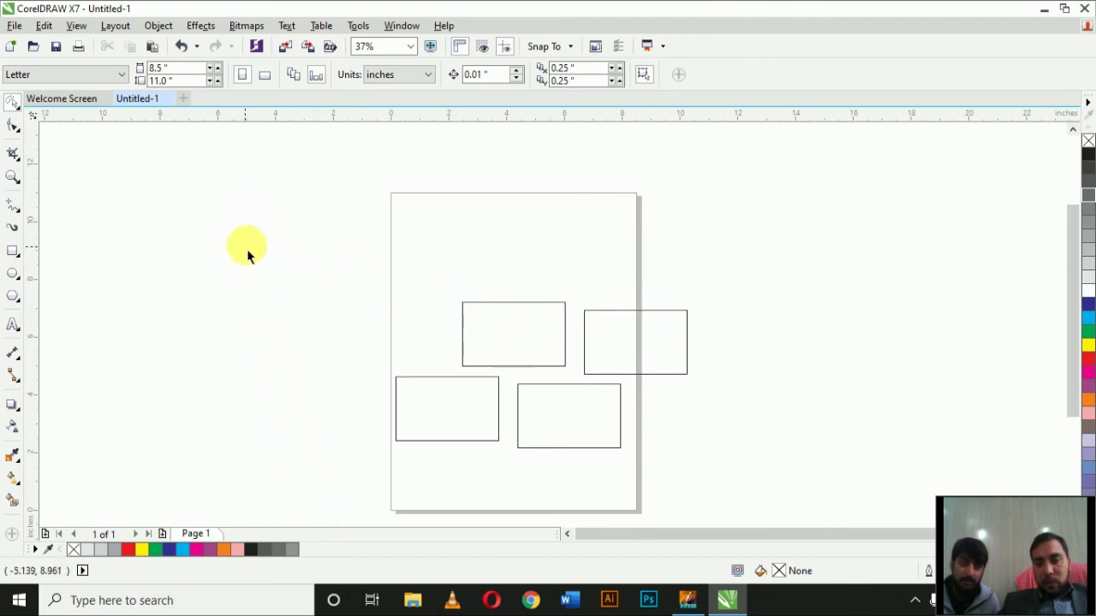
mouse_move(254, 226)
left_mouse_down()
mouse_move(356, 221)
mouse_move(429, 246)
mouse_move(475, 313)
mouse_move(513, 415)
mouse_move(516, 460)
mouse_move(487, 485)
left_mouse_up()
mouse_move(418, 482)
left_mouse_down()
mouse_move(362, 452)
mouse_move(341, 393)
mouse_move(373, 346)
mouse_move(457, 325)
mouse_move(528, 387)
mouse_move(578, 405)
mouse_move(643, 417)
mouse_move(732, 411)
mouse_move(760, 377)
mouse_move(773, 289)
left_mouse_up()
mouse_move(645, 328)
left_mouse_down()
mouse_move(764, 270)
mouse_move(605, 245)
mouse_move(691, 237)
mouse_move(687, 294)
mouse_move(631, 353)
mouse_move(635, 333)
left_mouse_up()
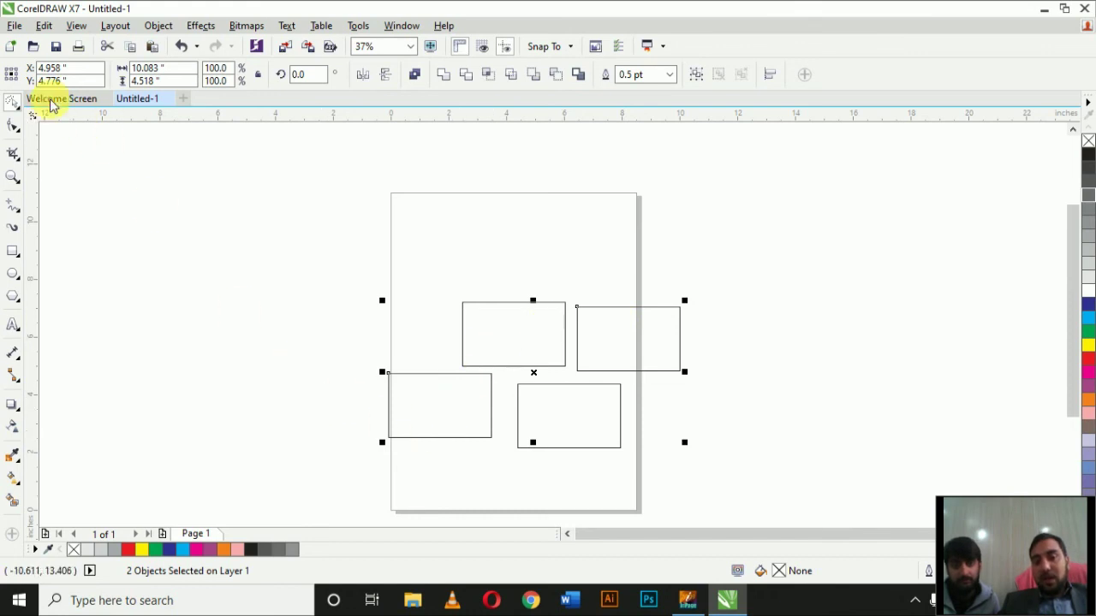
Reselect the lower-left and far-right rectangles one by one and move them down about 0.25 inch.
left_click(409, 416)
left_click(457, 436)
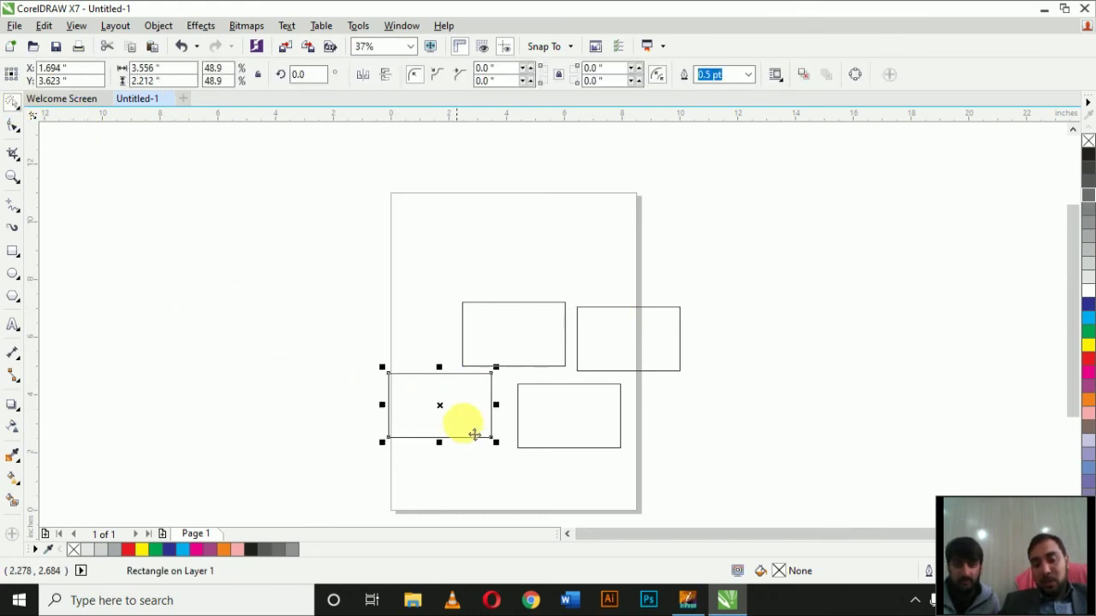
left_click(595, 360, "shift")
mouse_move(603, 361)
left_mouse_down()
mouse_move(591, 373)
mouse_move(612, 356)
mouse_move(606, 371)
left_mouse_up()
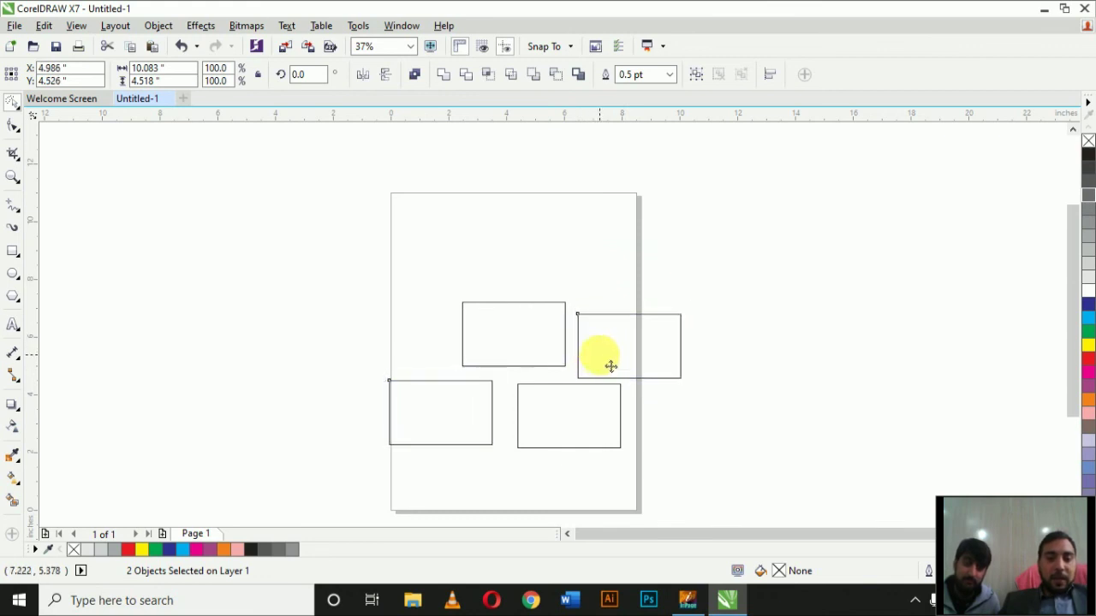
Scale the upper-middle rectangle freely with the Free Transform tool to about 3.72 by 4.40 inches.
left_click(503, 332)
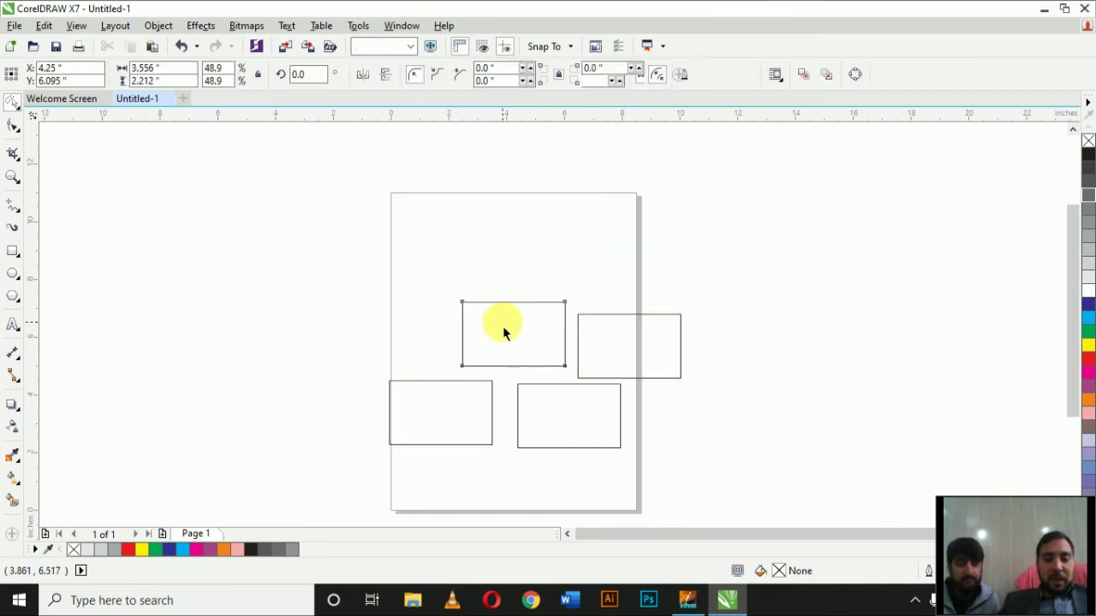
left_click(16, 104)
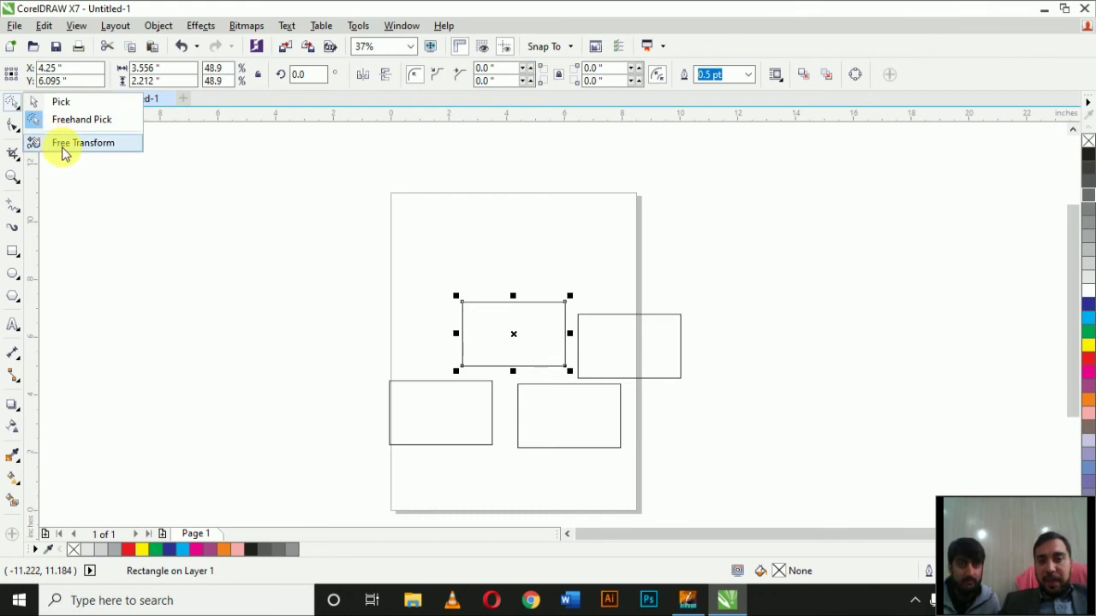
left_click(89, 143)
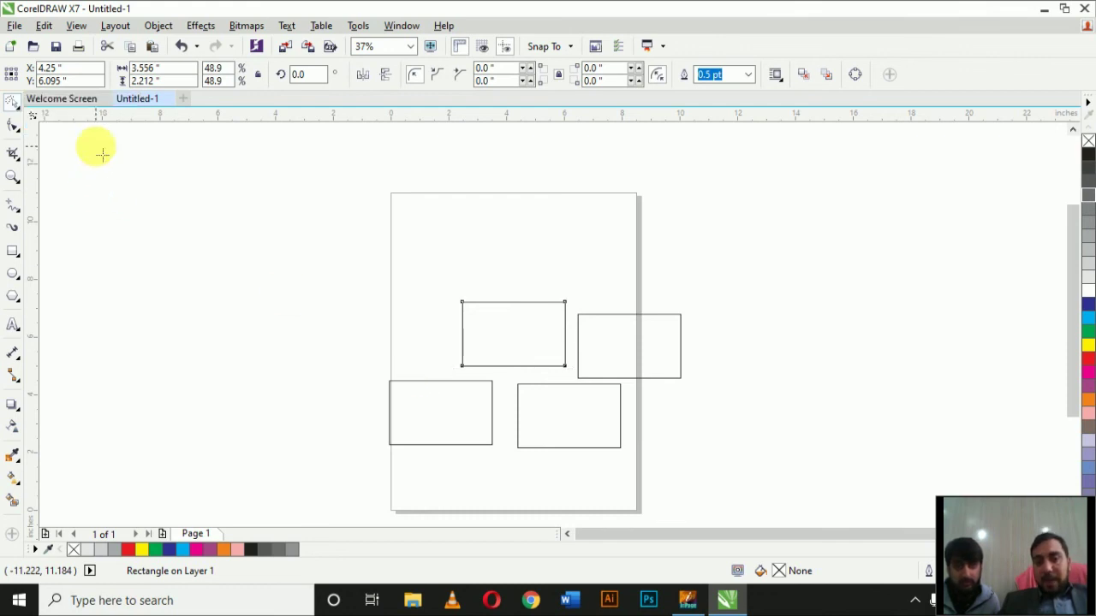
left_click_drag(521, 344, 526, 318)
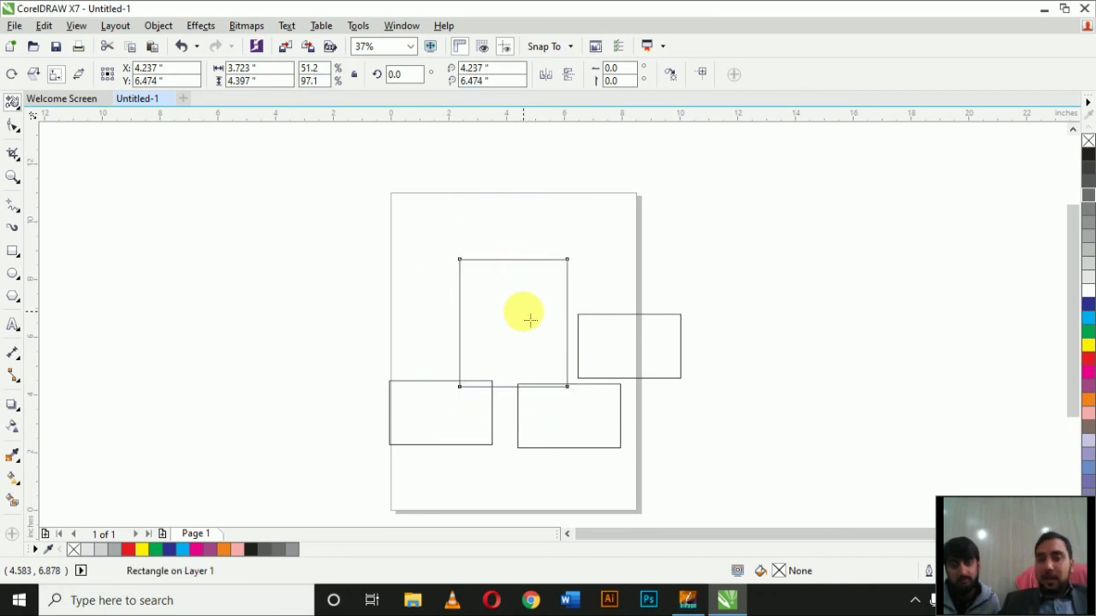
left_click(12, 101)
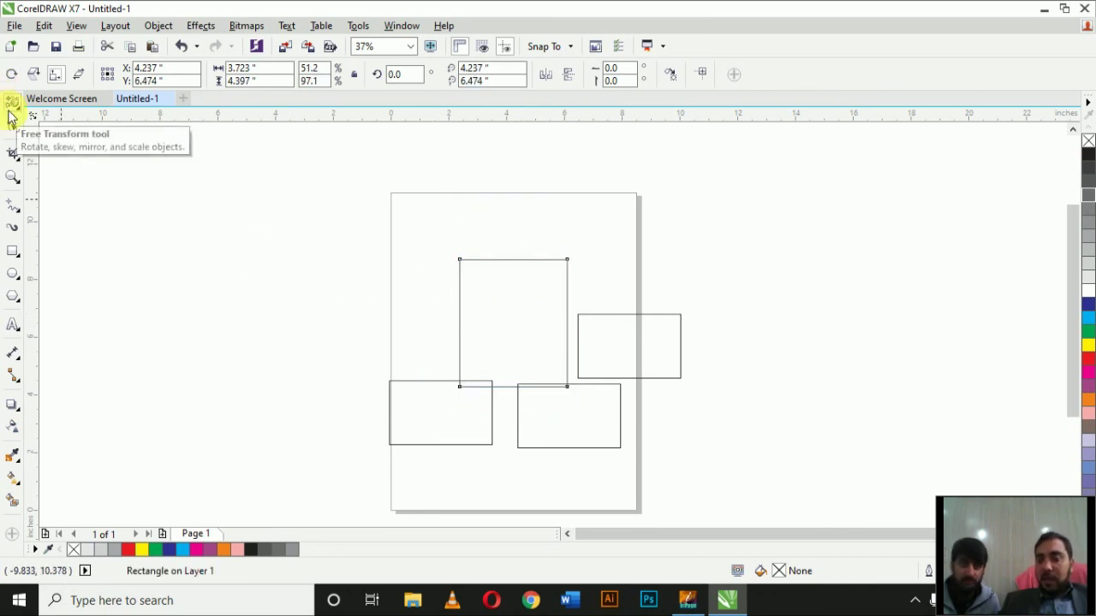